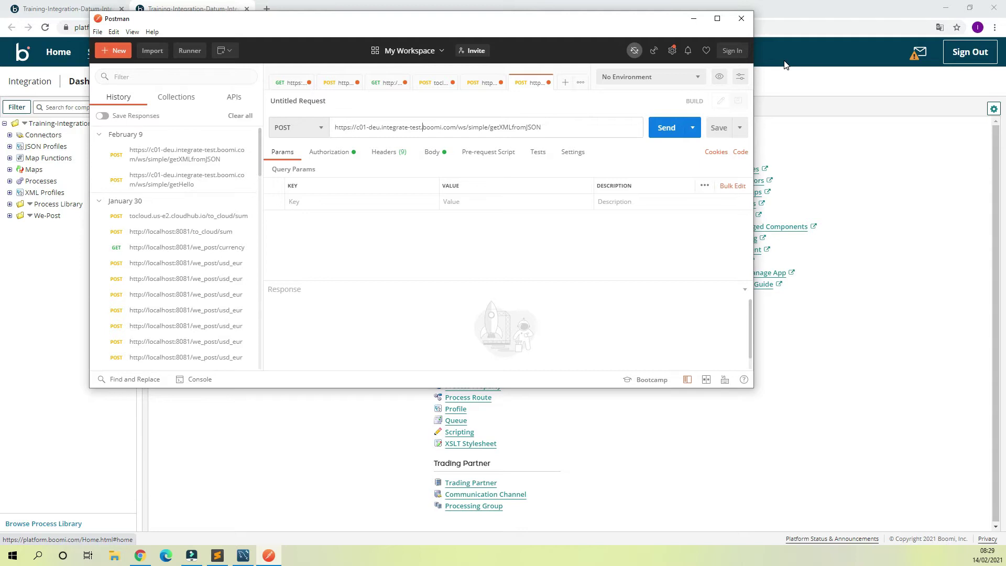
- Switch to the Boomi AtomSphere browser window and open the recent process called New Process
left_click(793, 68)
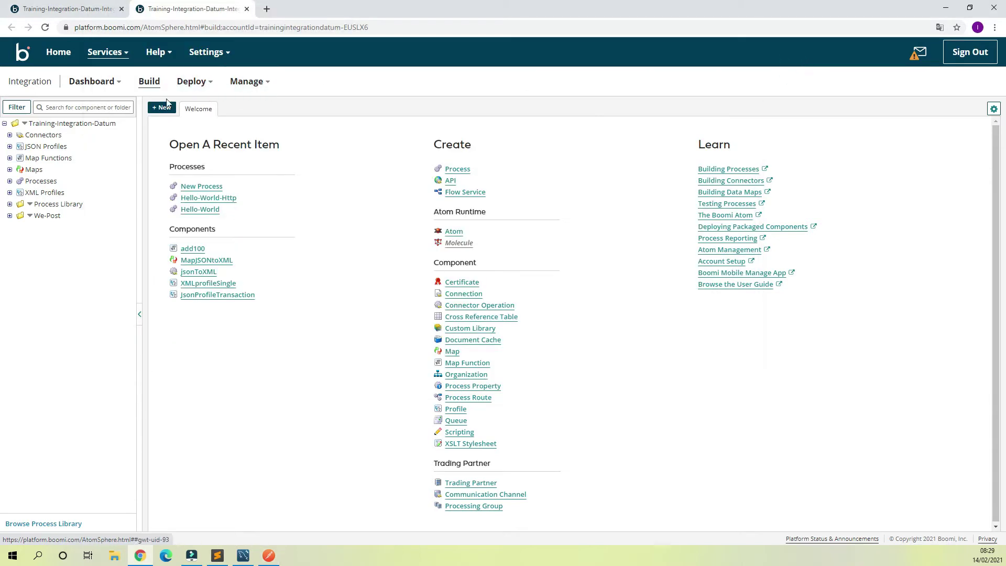
left_click(203, 187)
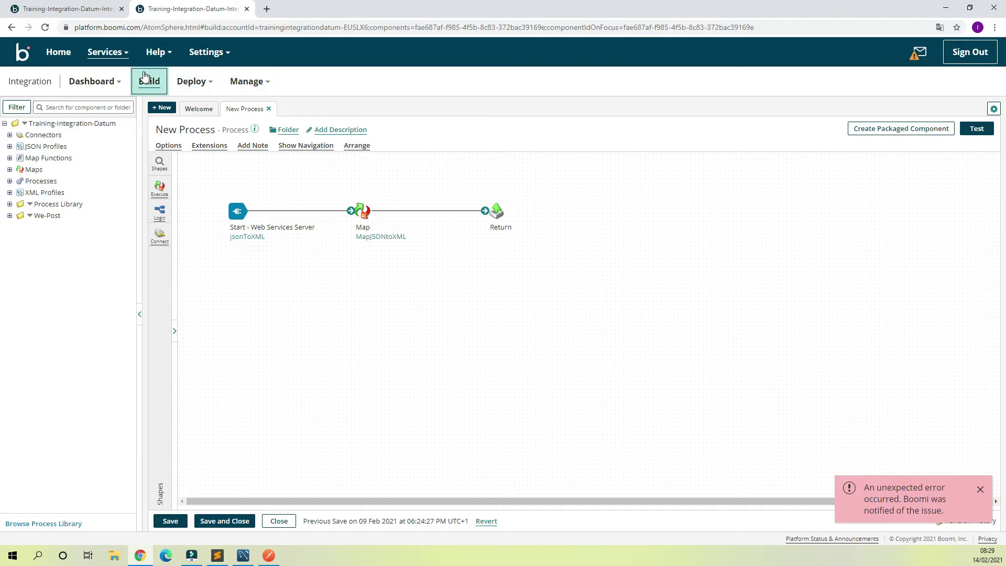
- Create a process component named addNumbers in the We-Post folder
left_click(161, 108)
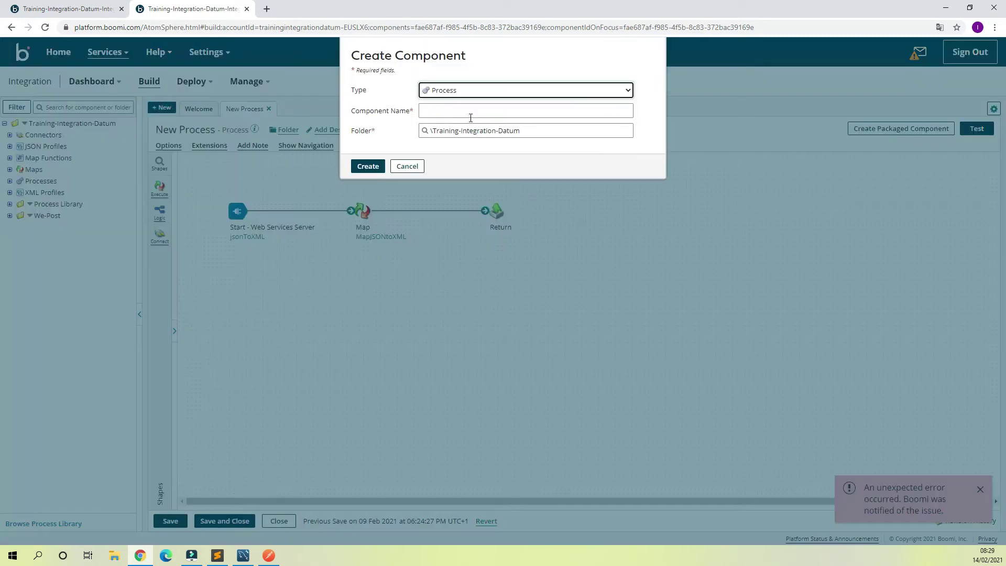
left_click(494, 132)
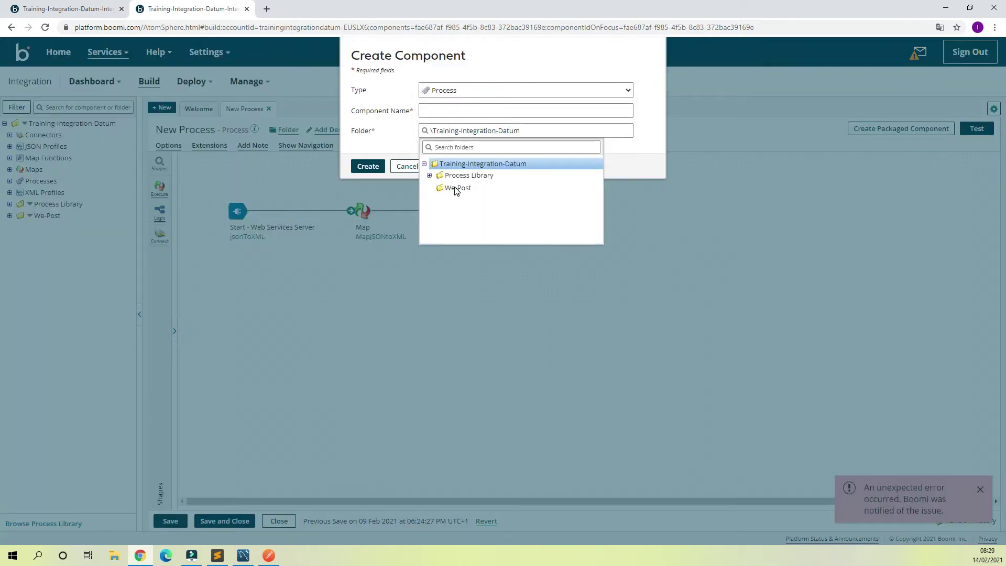
left_click(457, 188)
left_click(501, 110)
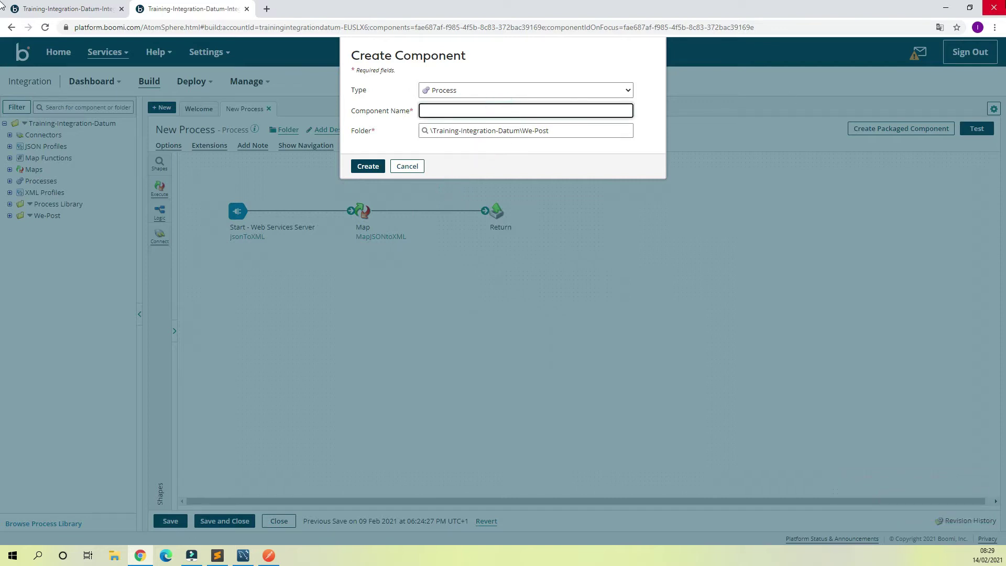
type("addNumbers")
left_click(368, 167)
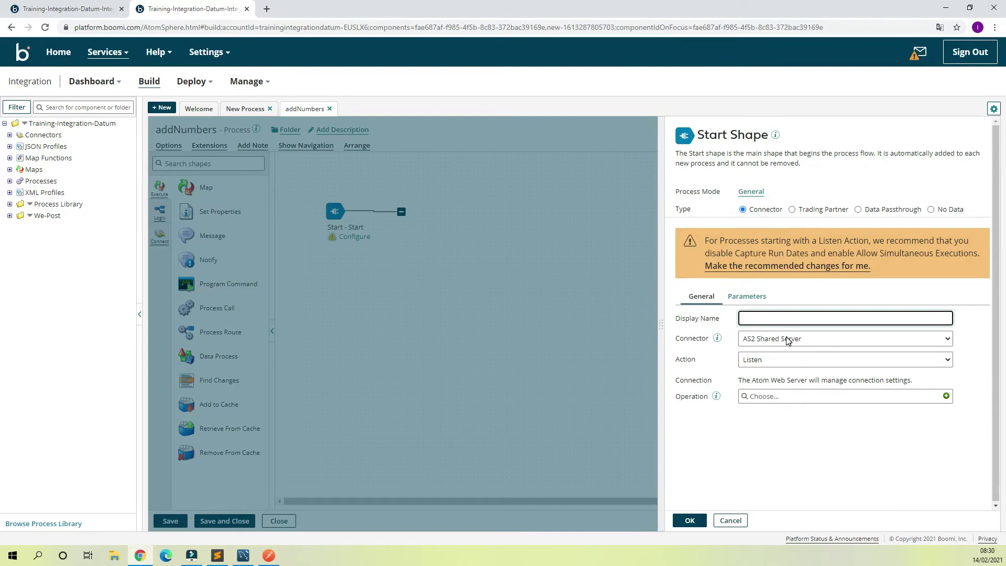
- Accept the recommended listener changes for the Start shape and set its connector to Web Services Server
left_click(808, 267)
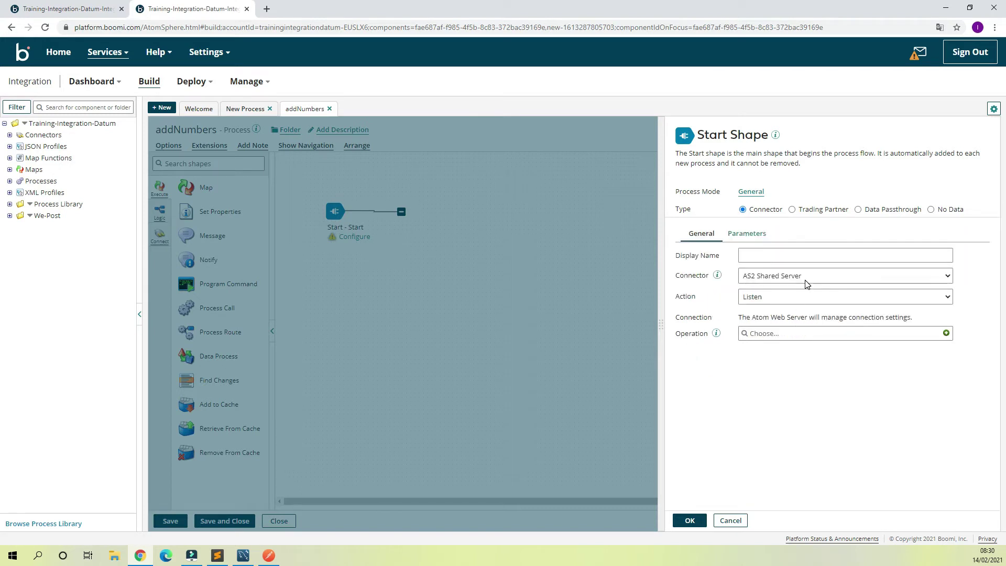
left_click(805, 281)
scroll(785, 367, "down", 15)
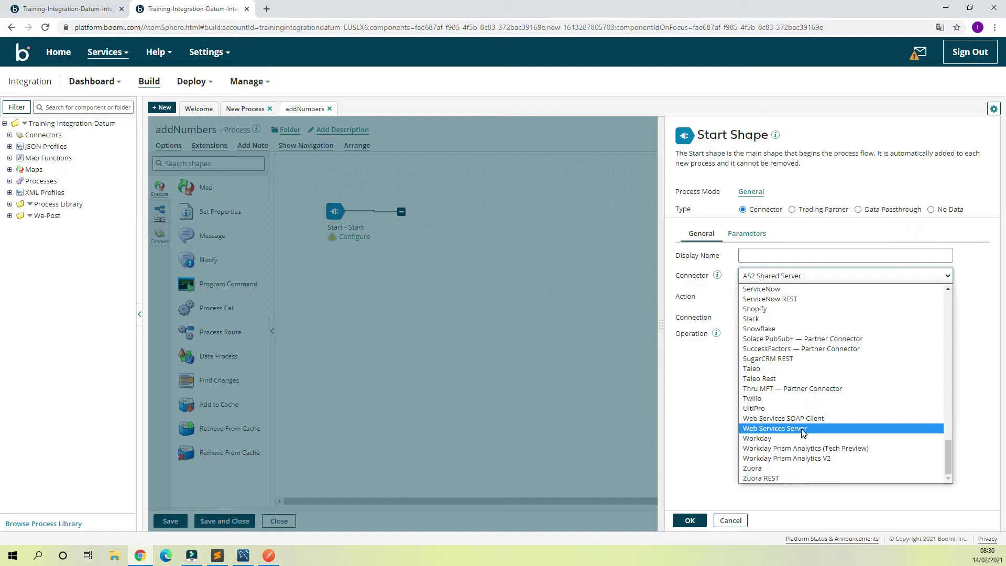
left_click(803, 429)
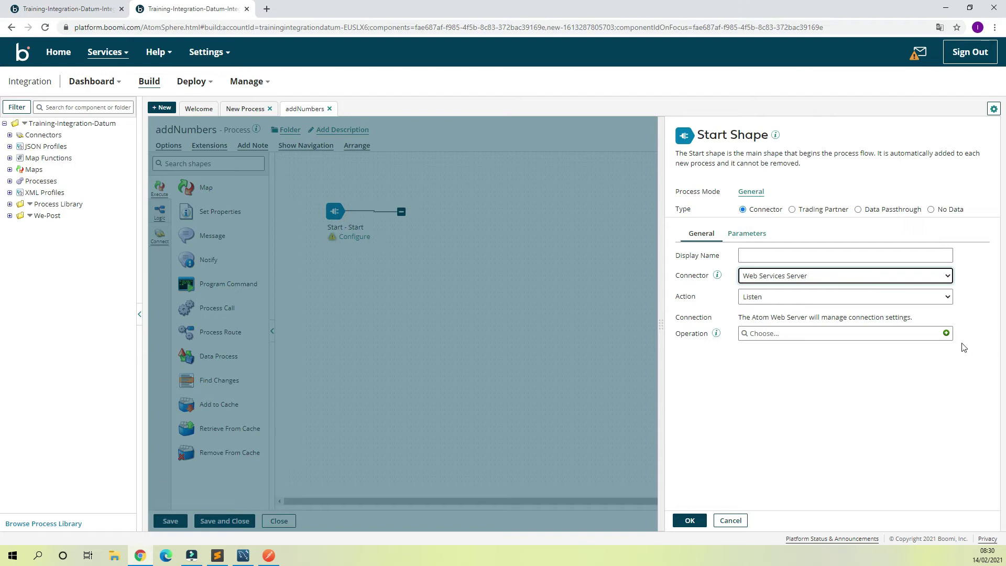
- Set the Start shape's display name to Listen
left_click(849, 253)
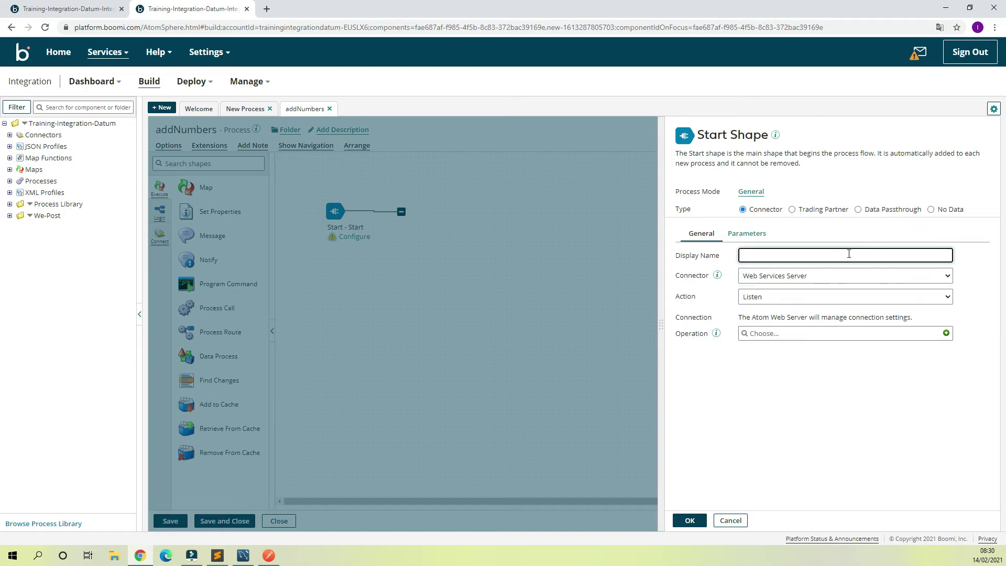
type("Lissten")
key("Left")
key("Left")
key("BackSpace")
- Create a new Web Services Server operation for the Start shape and name it ListenrAddNuber
left_click(946, 334)
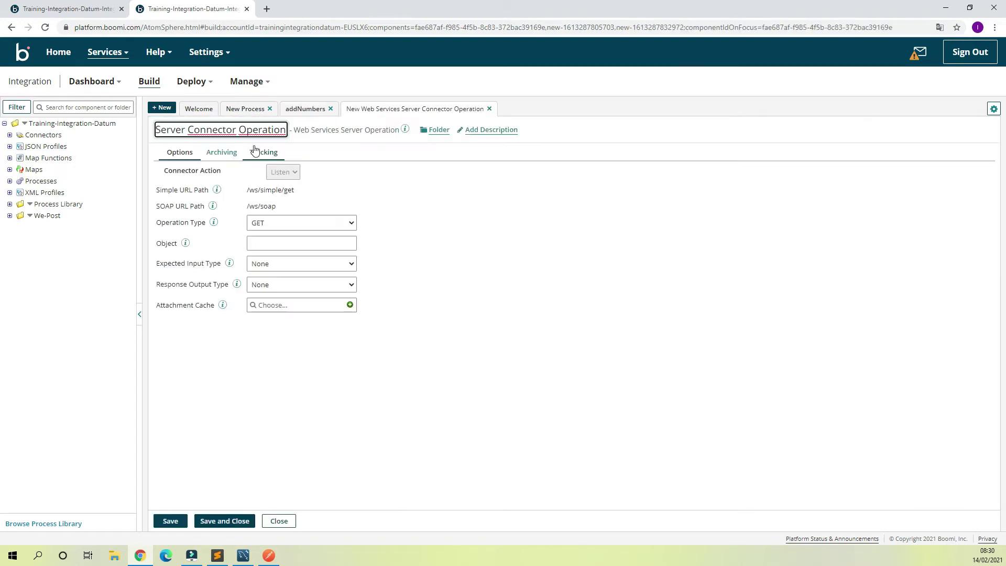
left_click_drag(283, 132, 131, 143)
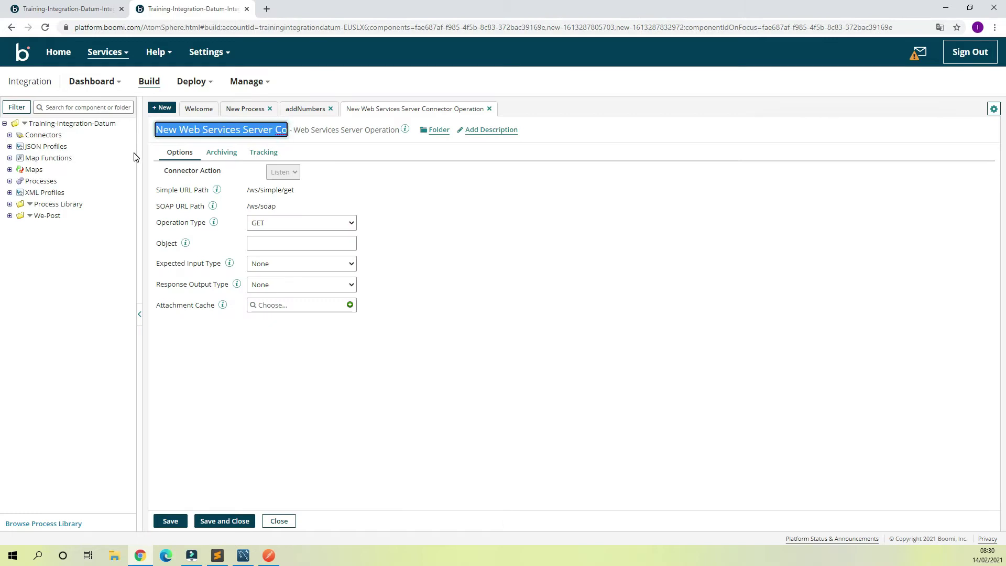
key("BackSpace")
type("Listenr")
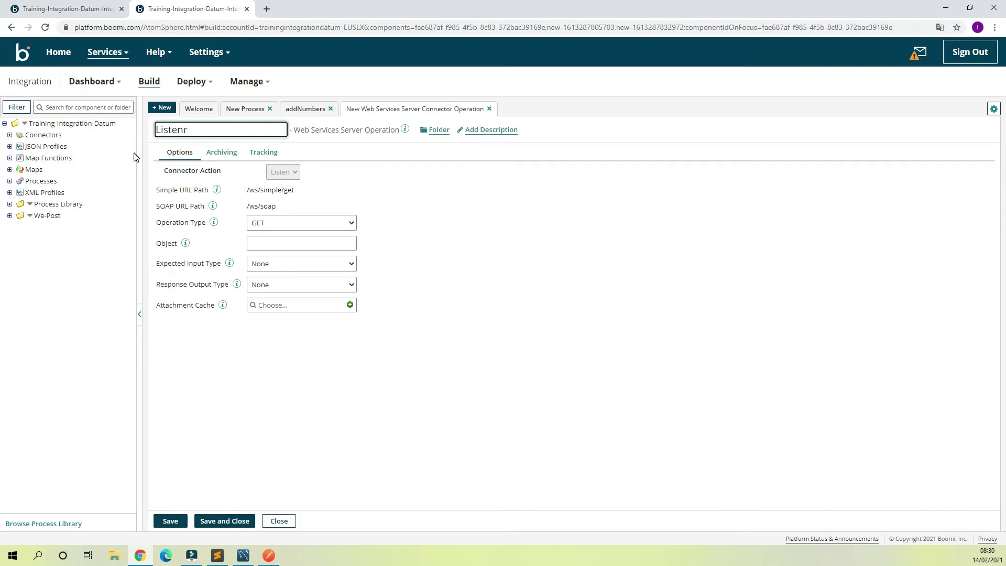
type("AddNuber")
- Set the operation's object to addnumber and its expected input type to Single JSON Object
left_click(339, 240)
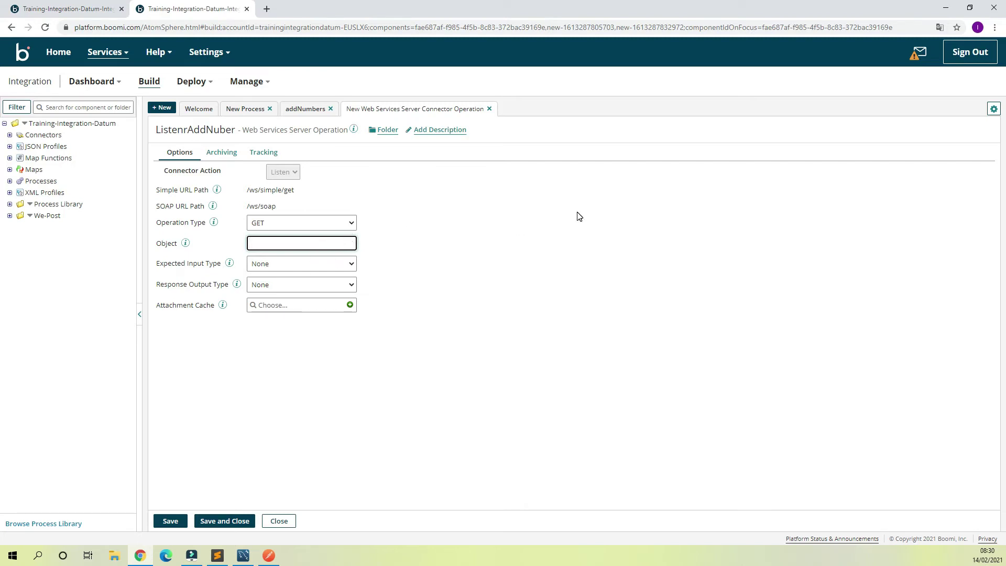
type("addnumber")
left_click(328, 268)
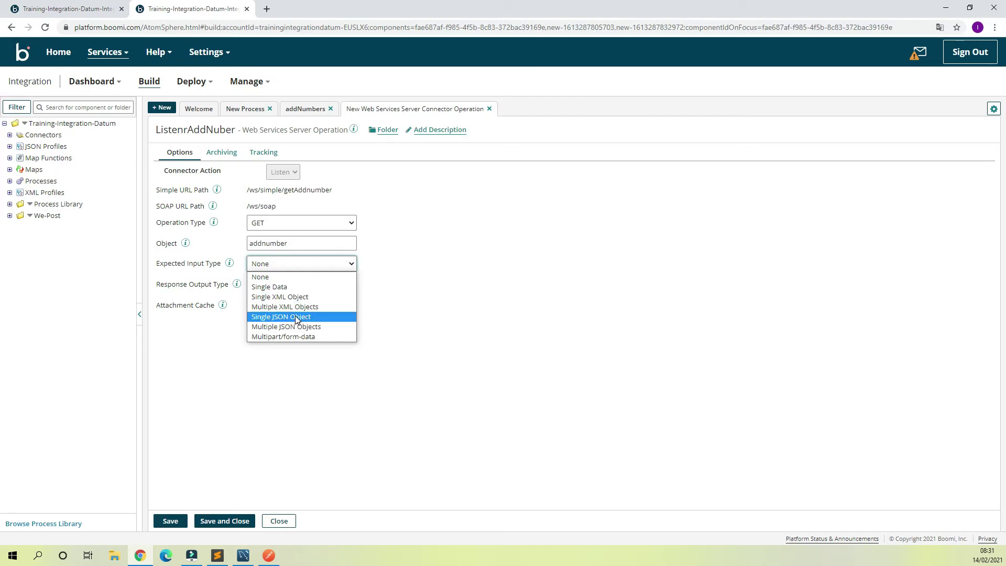
left_click(294, 315)
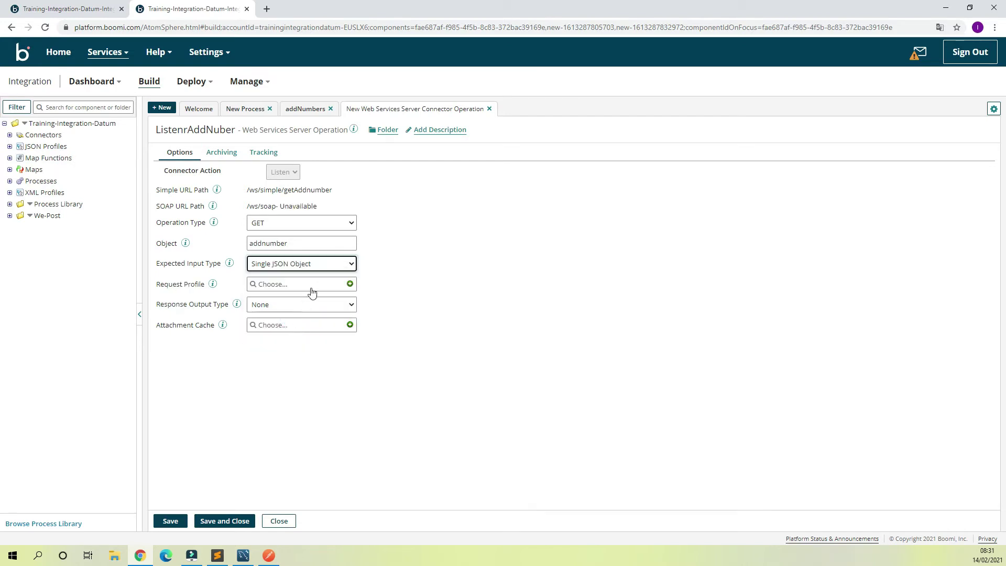
- Create a new JSON request profile named two_number and choose to build it manually instead of importing
left_click(350, 283)
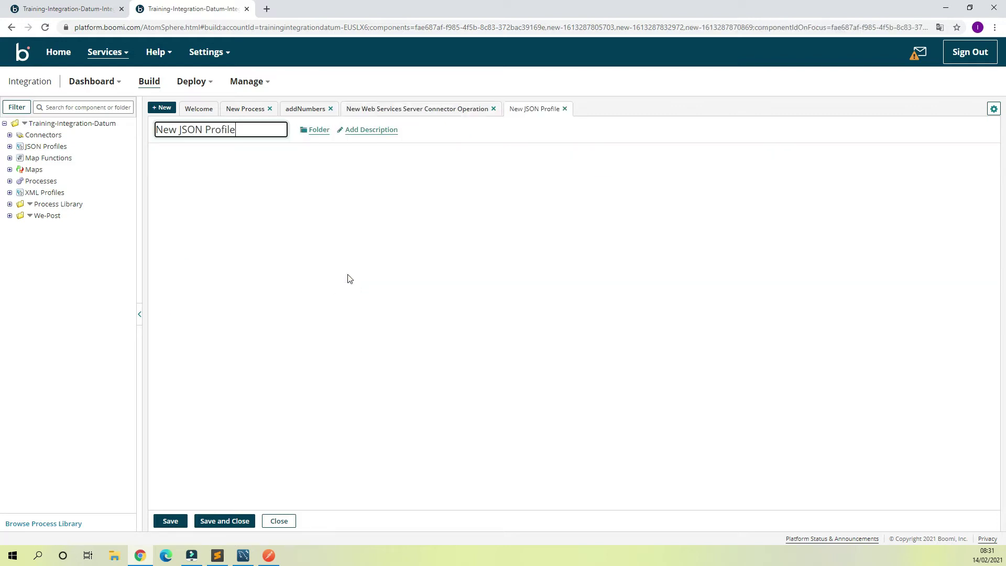
triple_click(246, 130)
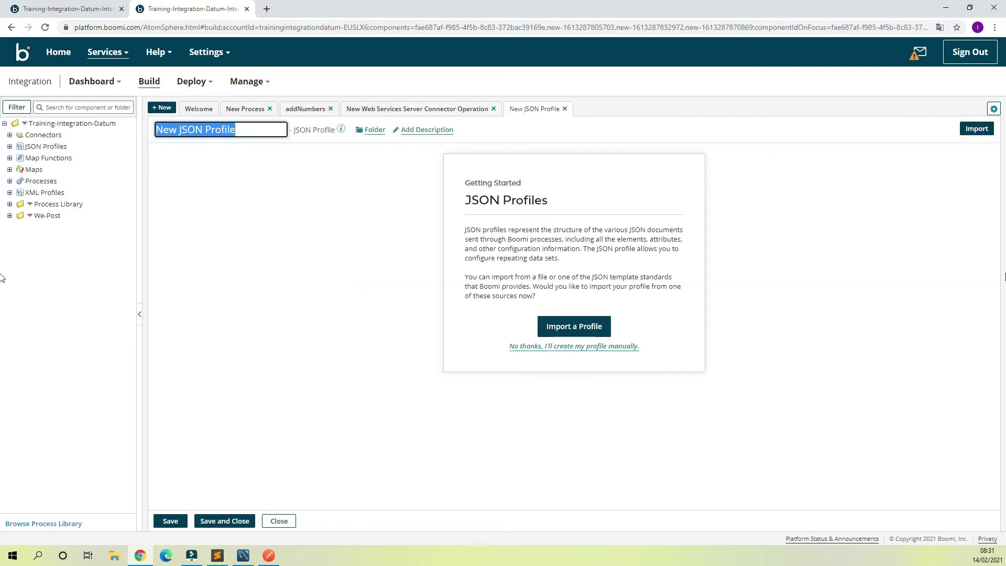
type("tweo")
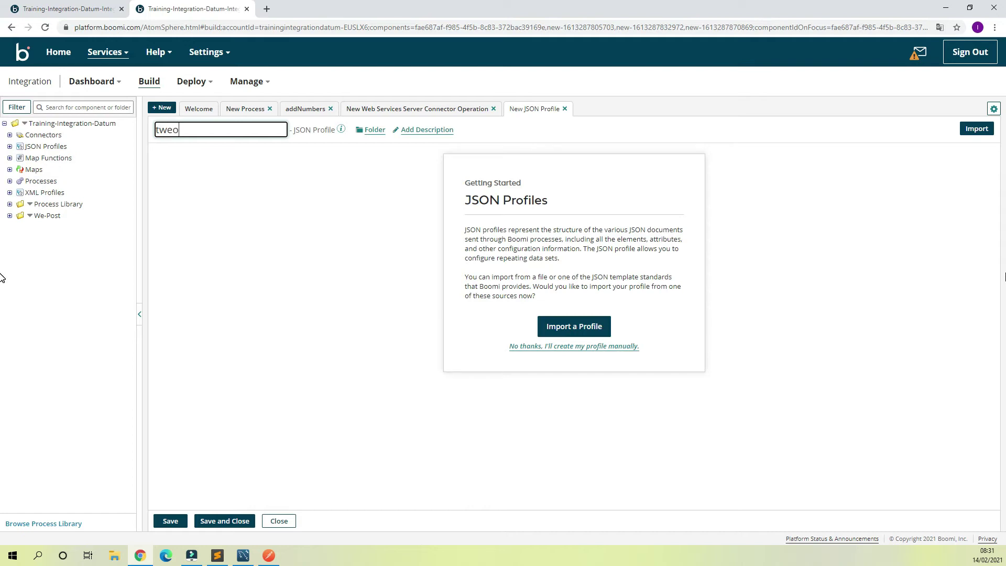
key("BackSpace")
type("o_number")
left_click(571, 346)
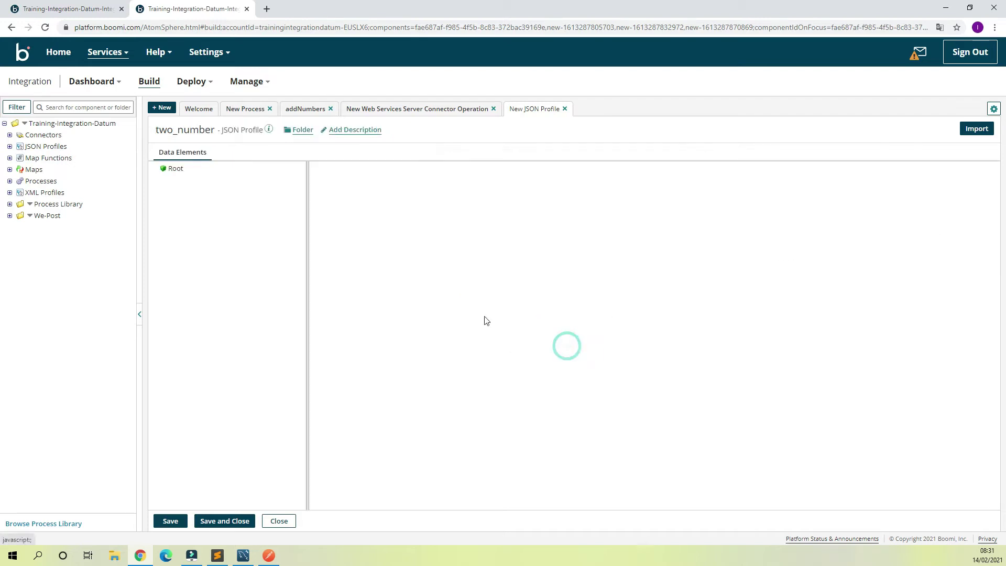
- Set the value type of the profile's Root element to Object
left_click(169, 171)
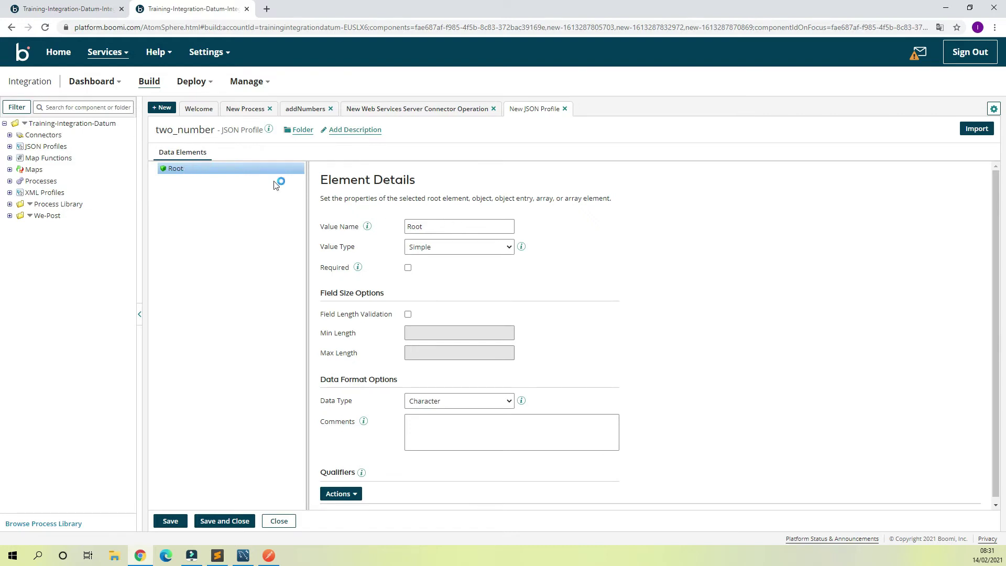
left_click(455, 249)
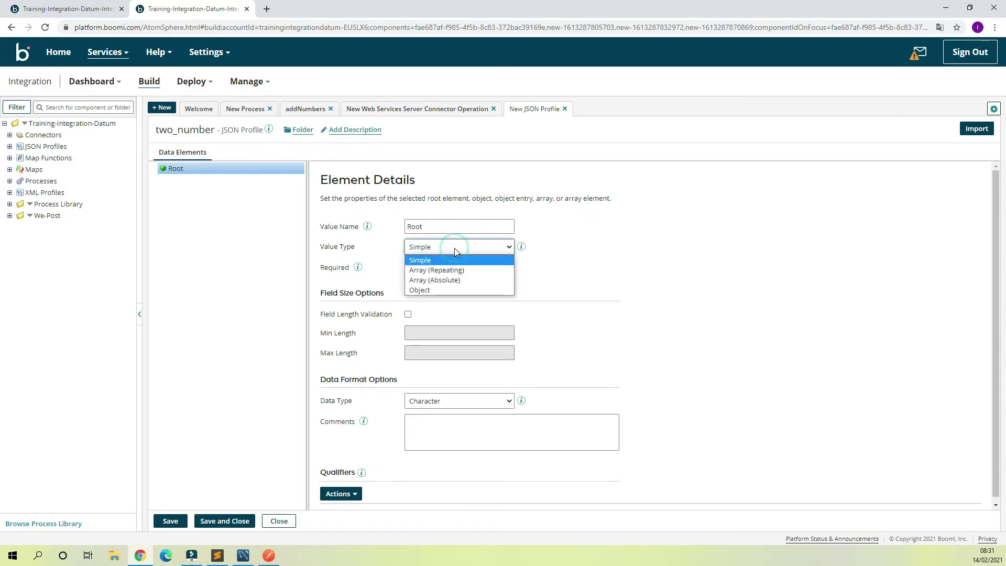
left_click(433, 291)
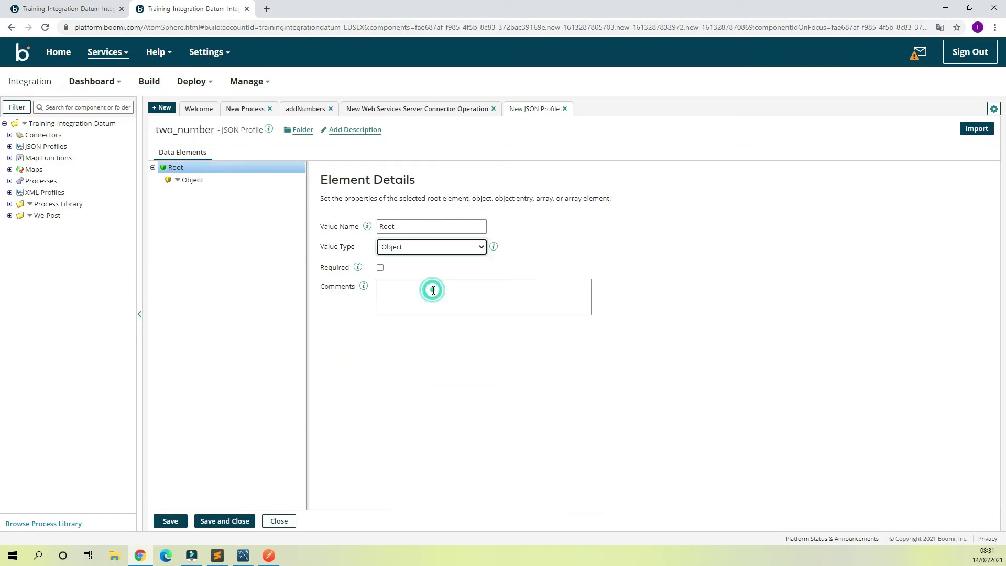
- Add an entry to the object under Root and name it number1
left_click(196, 182)
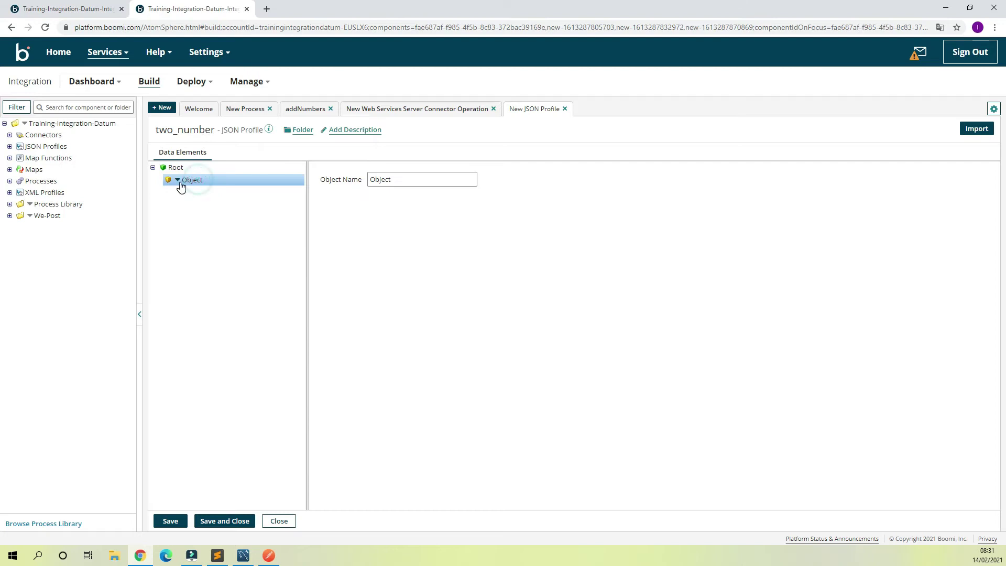
left_click(179, 182)
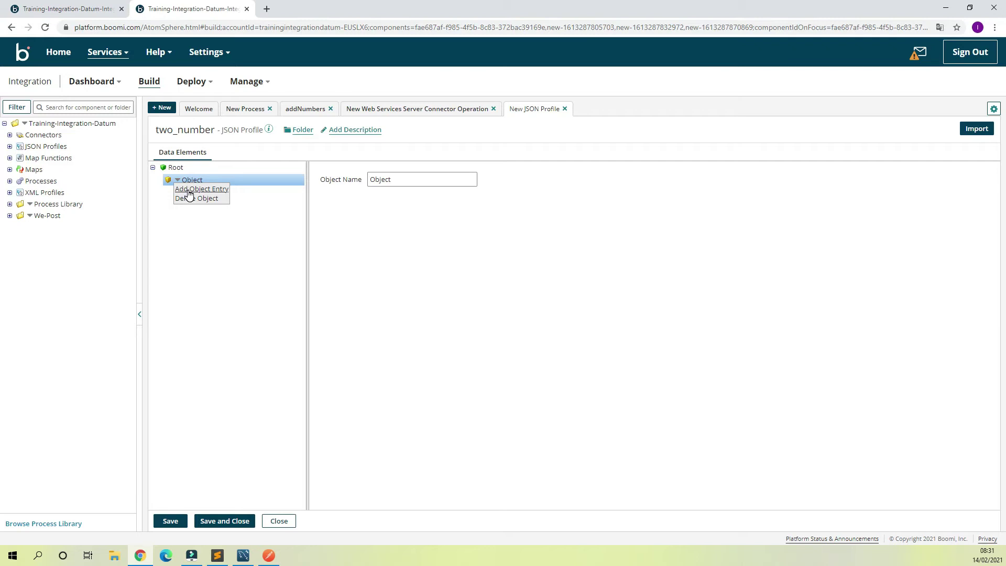
left_click(188, 189)
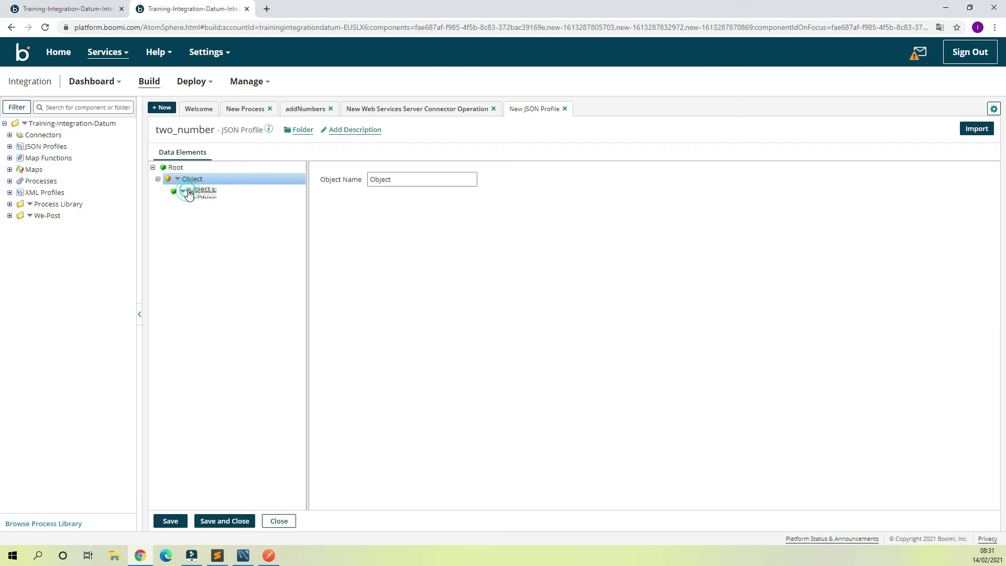
left_click(197, 191)
left_click(440, 226)
double_click(440, 226)
type("nu")
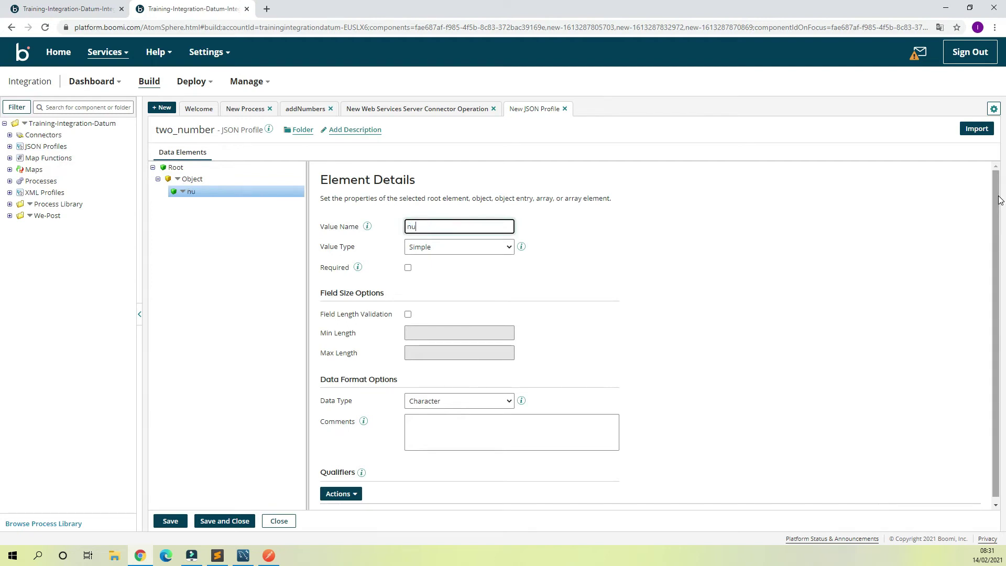
type("mber&")
key("BackSpace")
type("1")
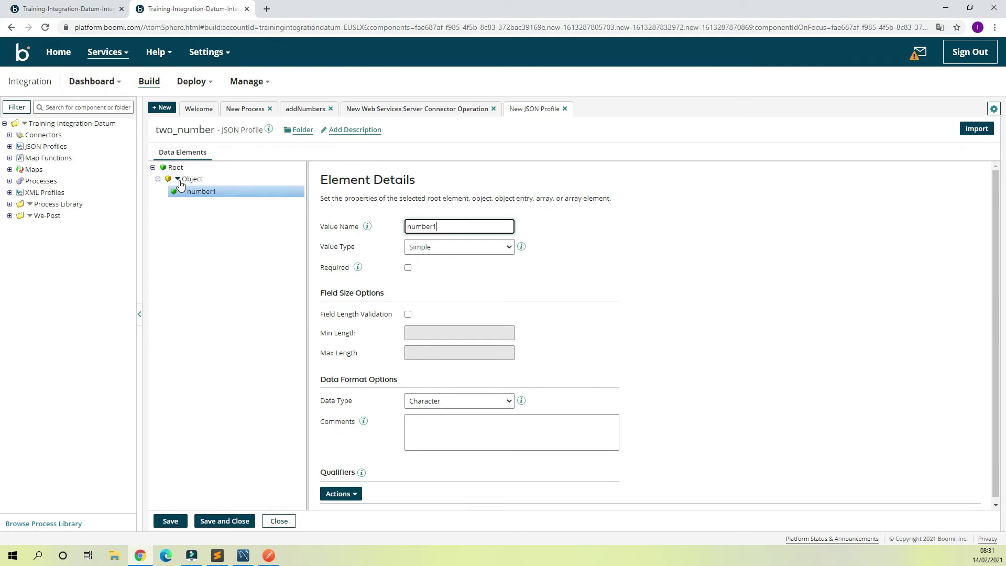
- Add a second entry to the profile's object and name it number2
left_click(181, 184)
left_click(194, 199)
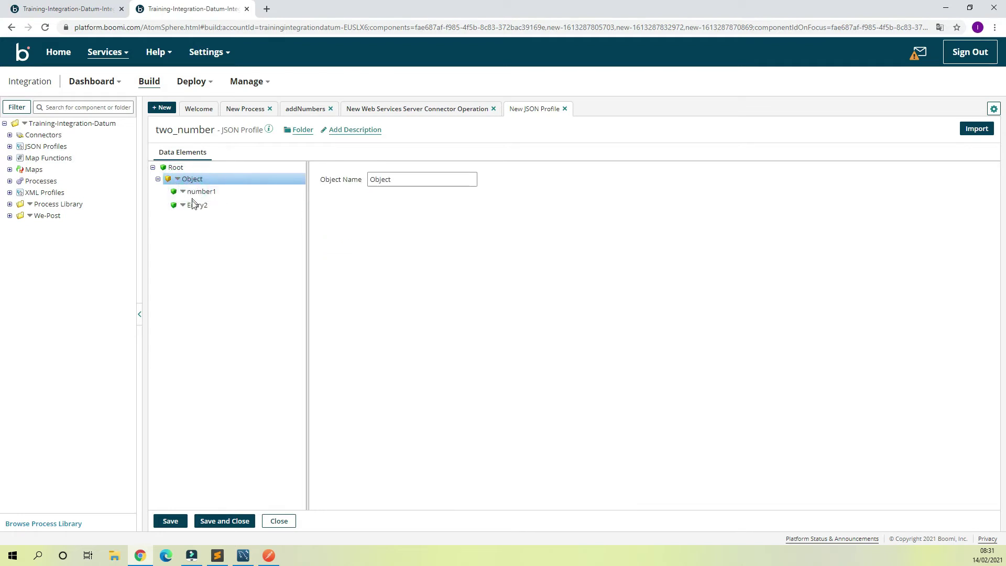
left_click(195, 205)
double_click(453, 229)
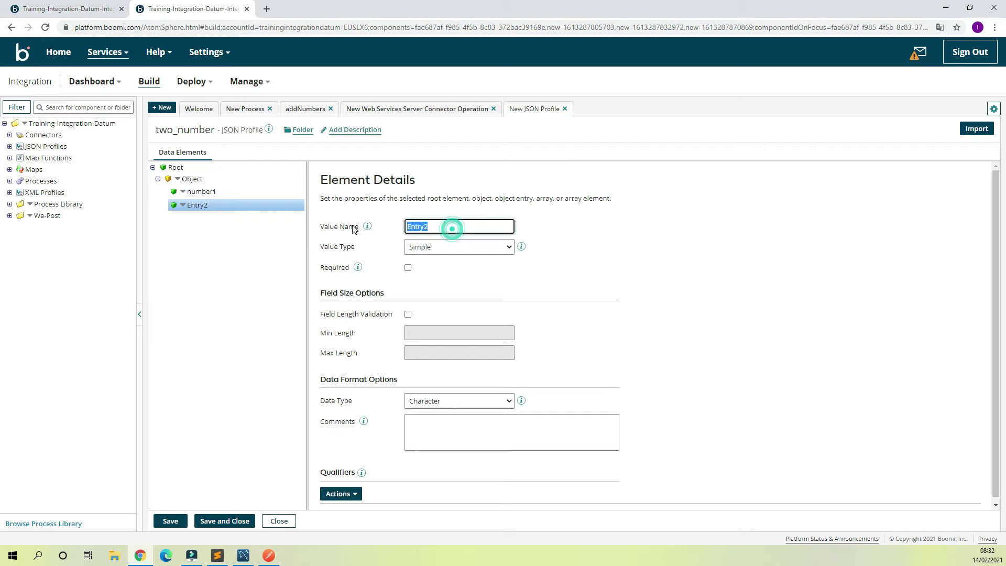
type("num")
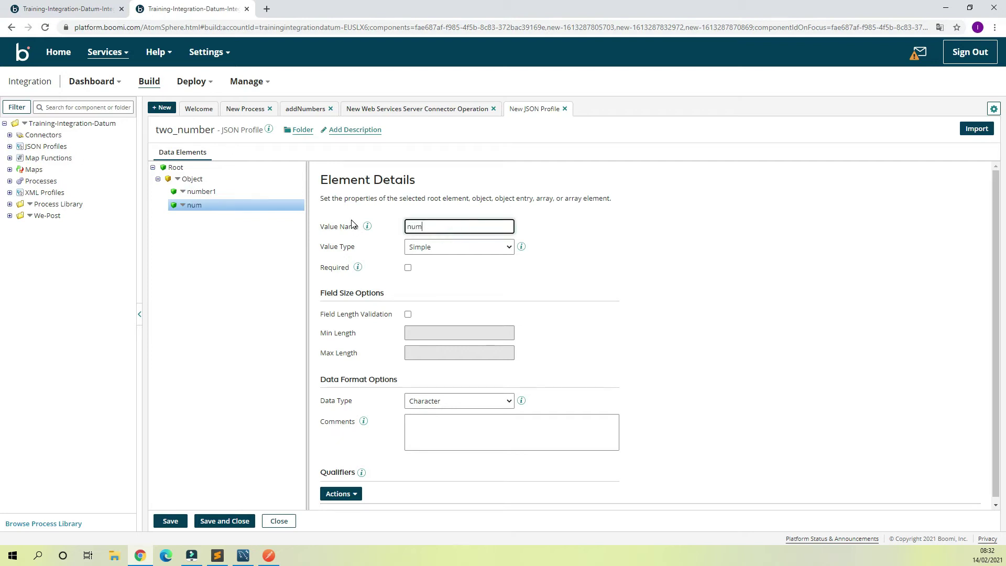
type("ber2")
- Set the data type of both the number2 and number1 entries to Number
left_click(473, 401)
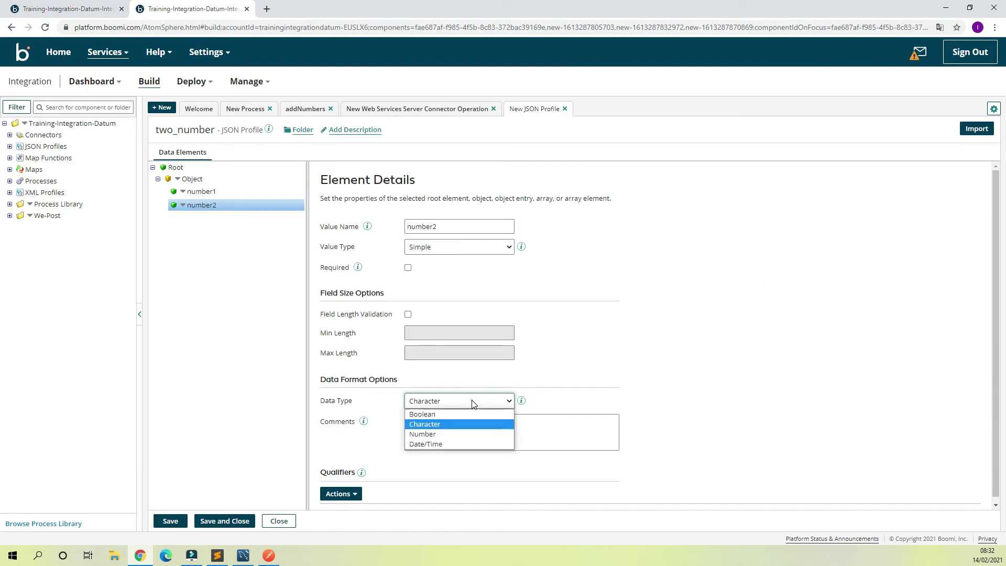
left_click(431, 434)
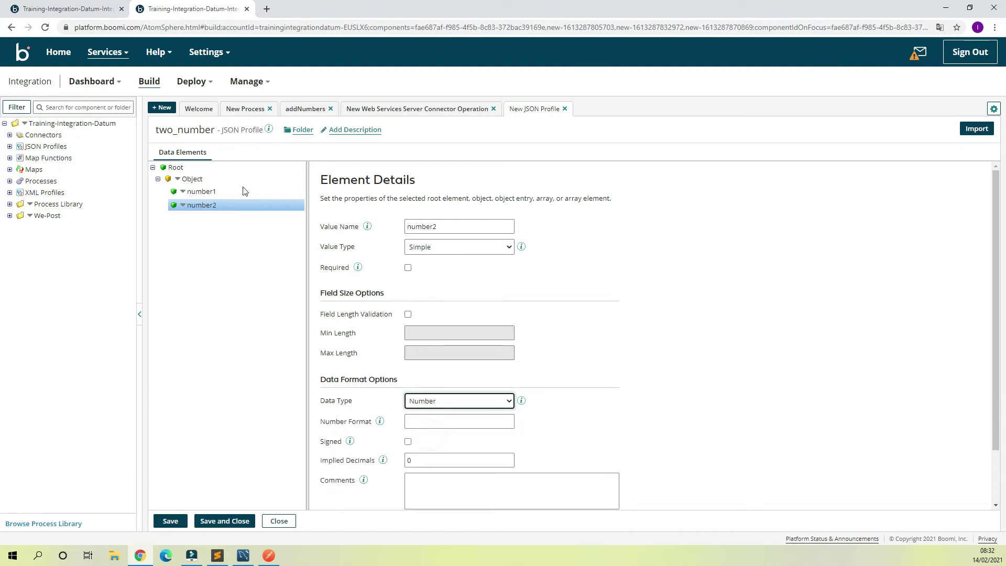
left_click(199, 190)
left_click(424, 405)
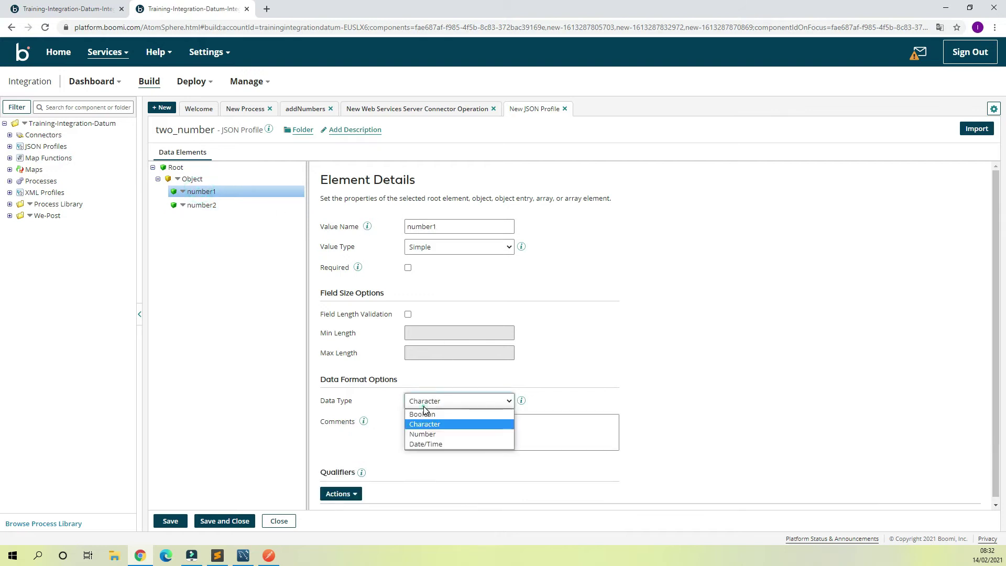
left_click(429, 435)
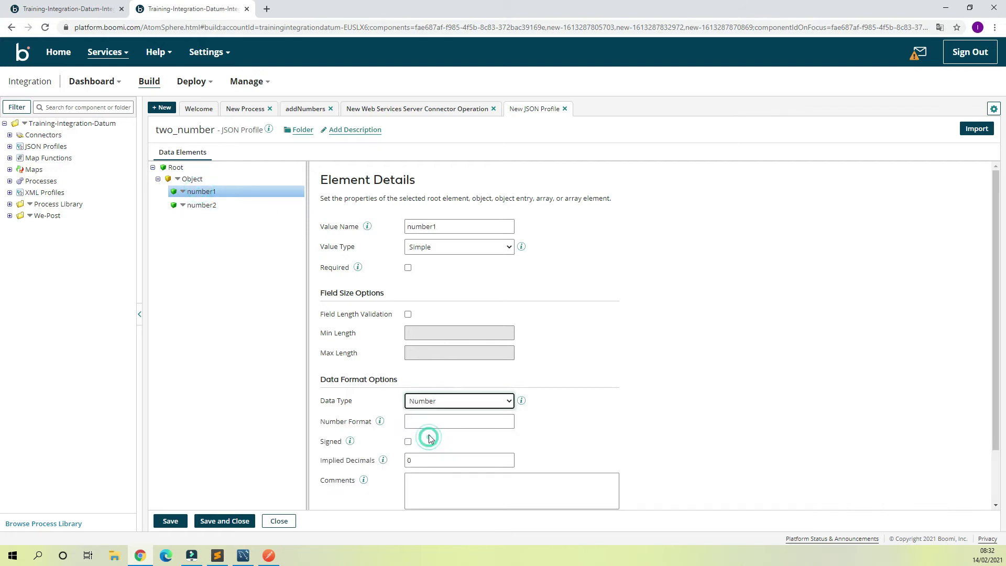
- Save and close the two_number profile, and set the listener operation's response output type to Single JSON Object
left_click(234, 520)
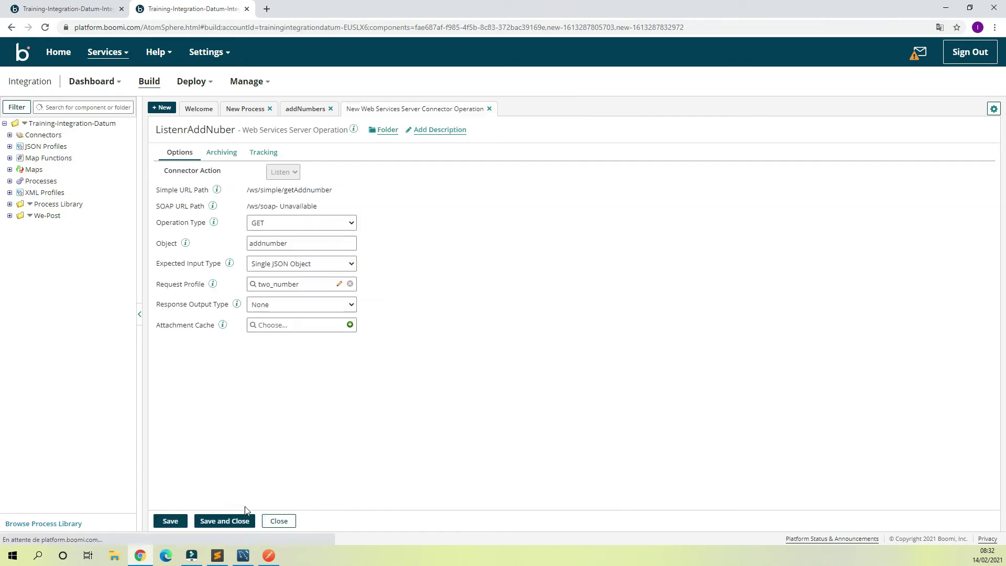
left_click(354, 306)
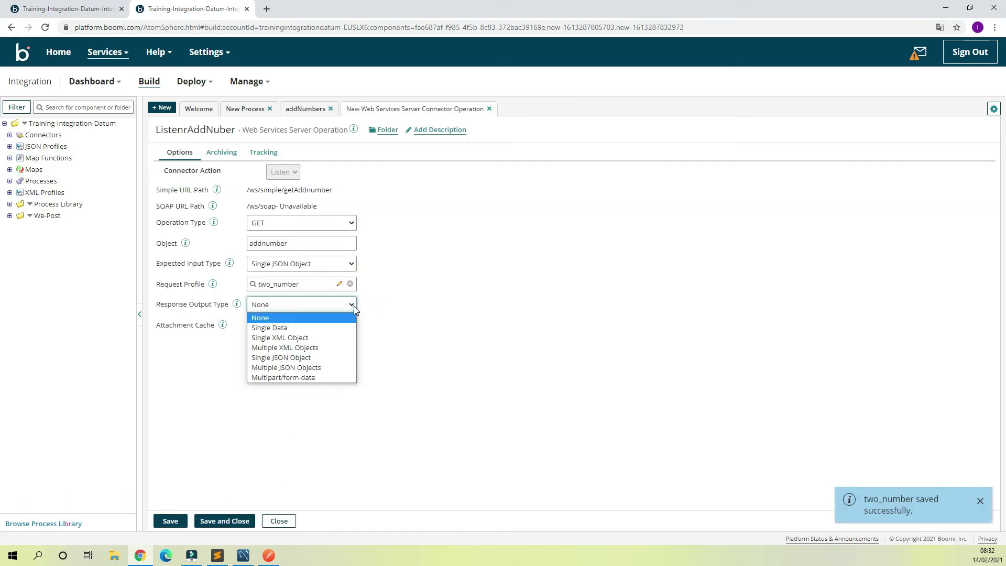
left_click(312, 357)
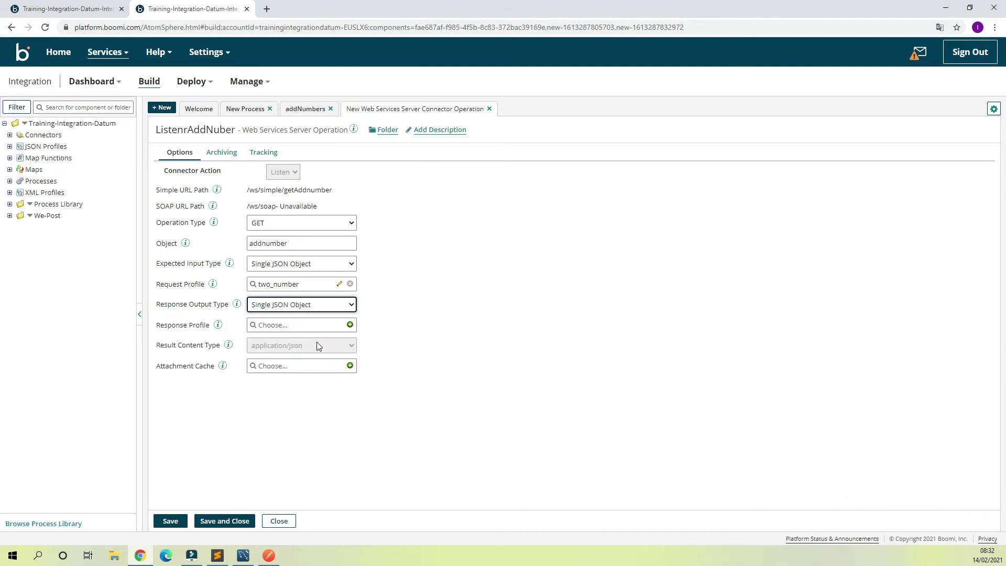
- Create a new JSON response profile named thesum for the operation, choosing to build it manually
left_click(349, 325)
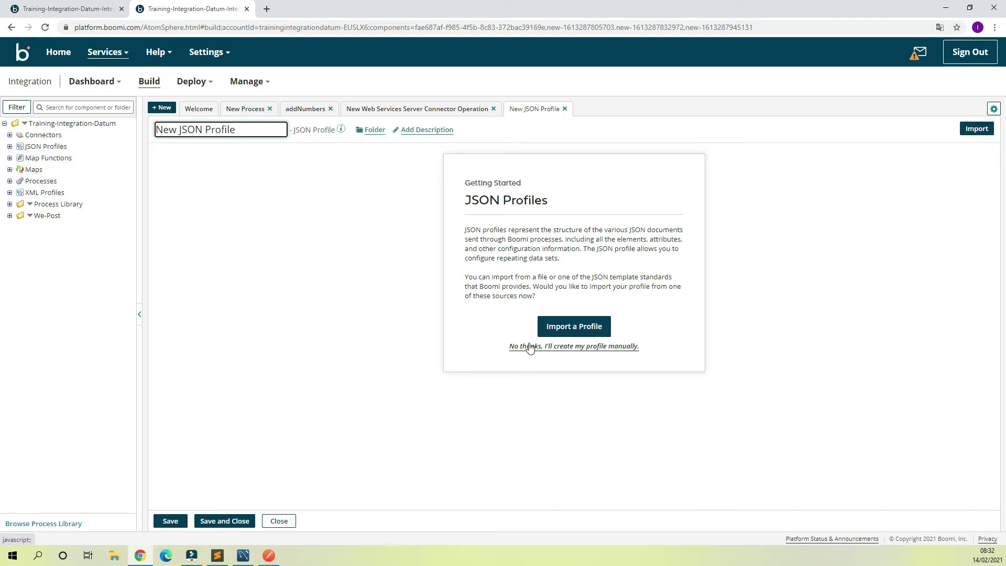
left_click_drag(235, 130, 150, 133)
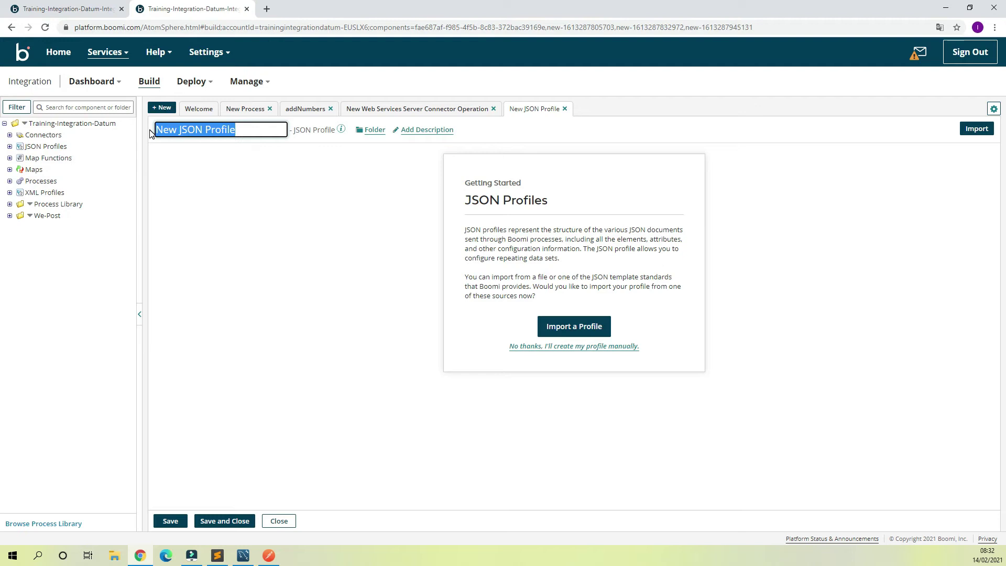
type("thesum")
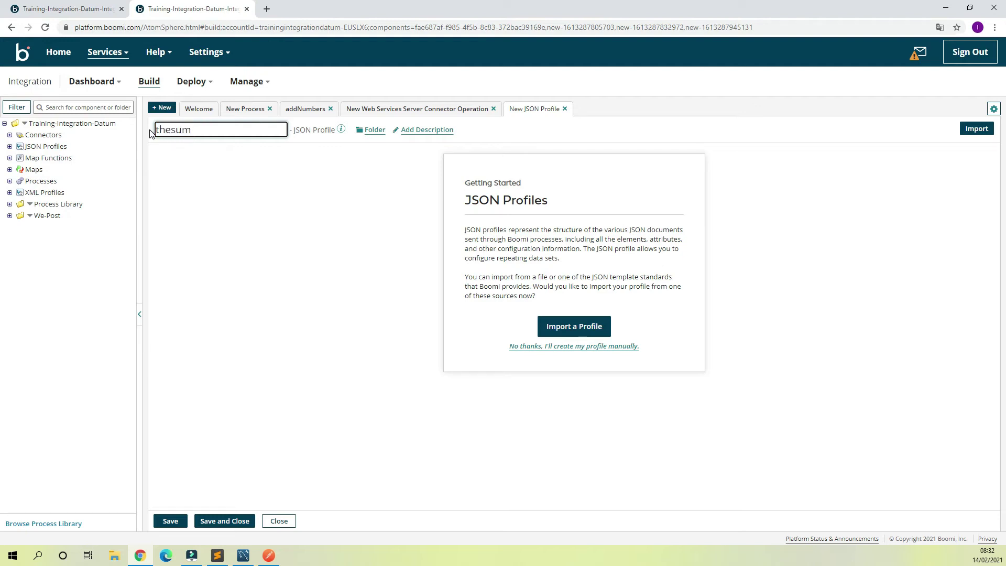
left_click(567, 346)
- Set the value type of the thesum profile's Root element to Object
left_click(176, 168)
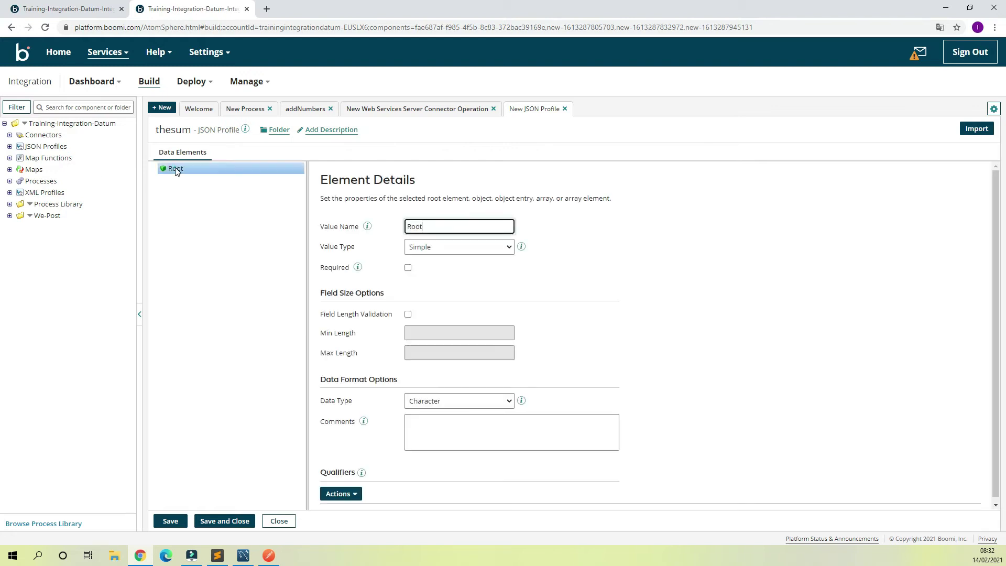
left_click(446, 247)
left_click(432, 290)
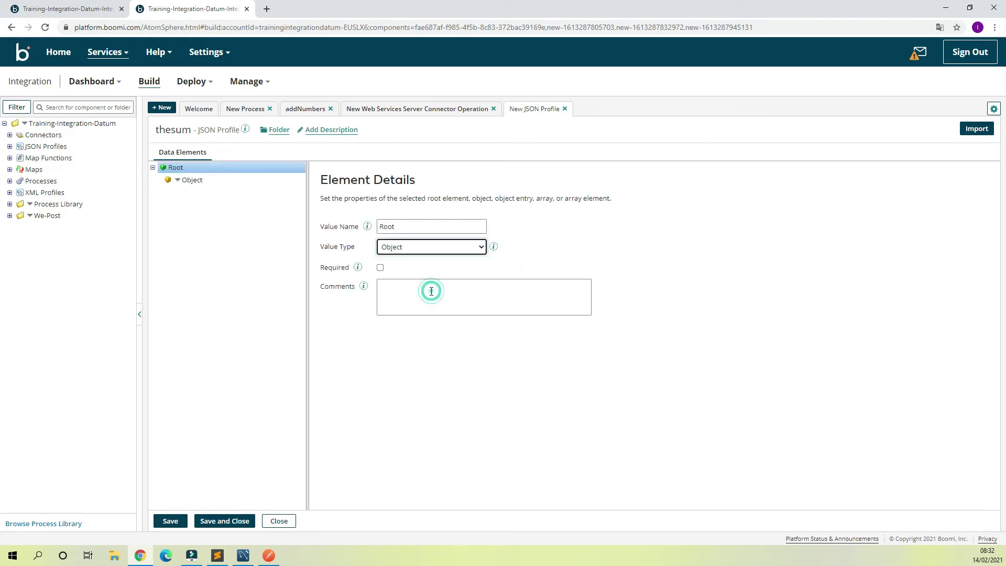
- Add an entry to the thesum profile's object under Root and name it thesum
left_click(177, 181)
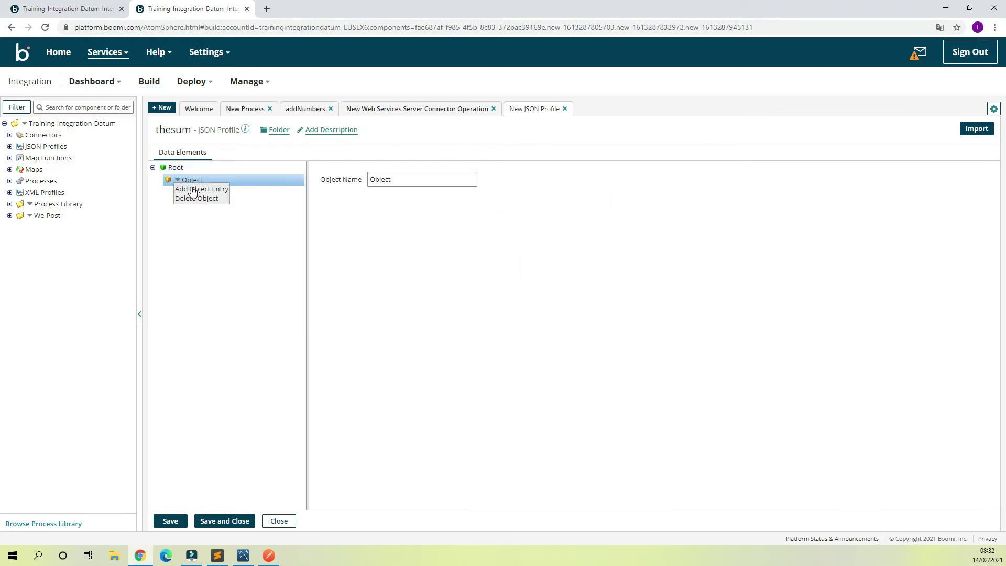
left_click(195, 189)
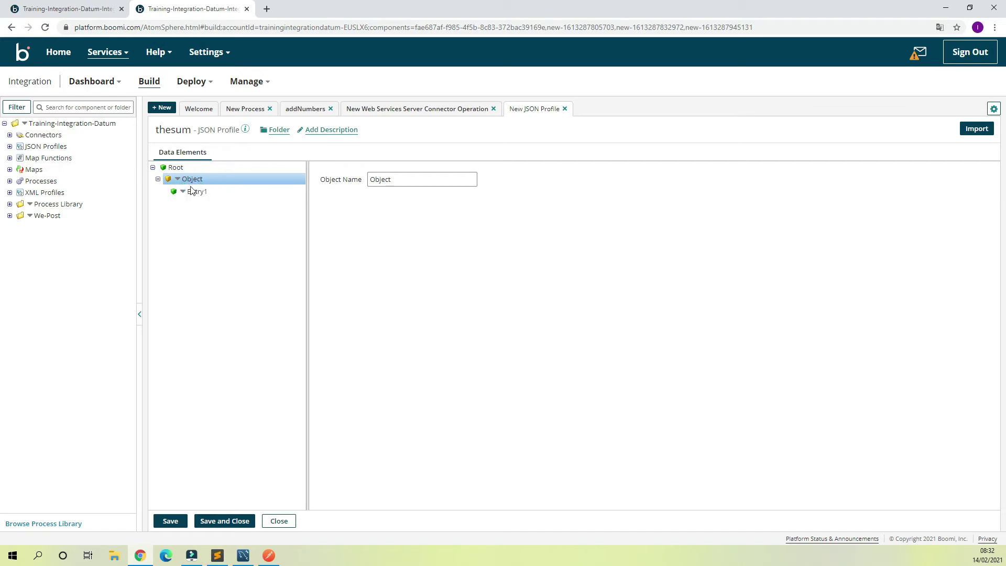
left_click(191, 192)
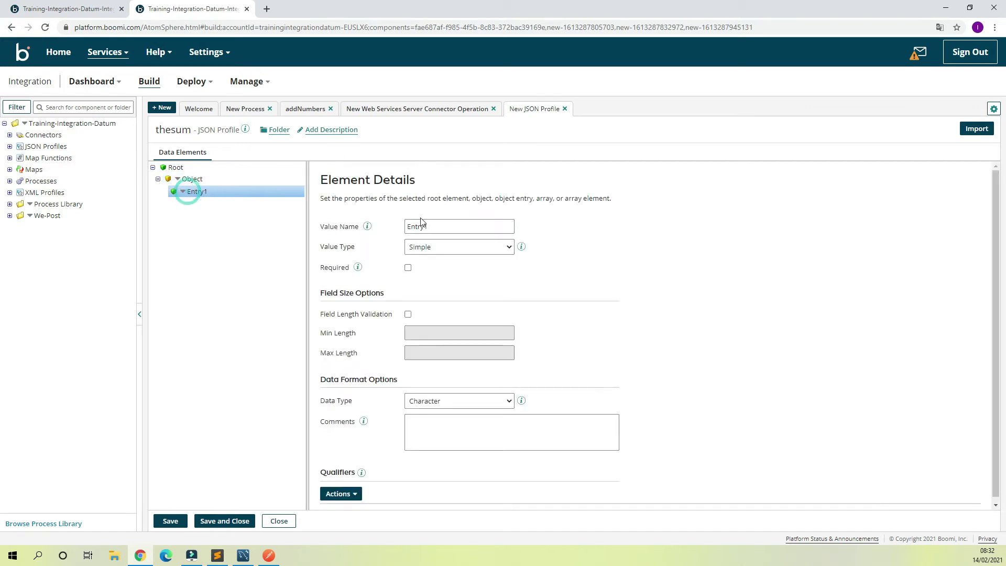
type("thesum")
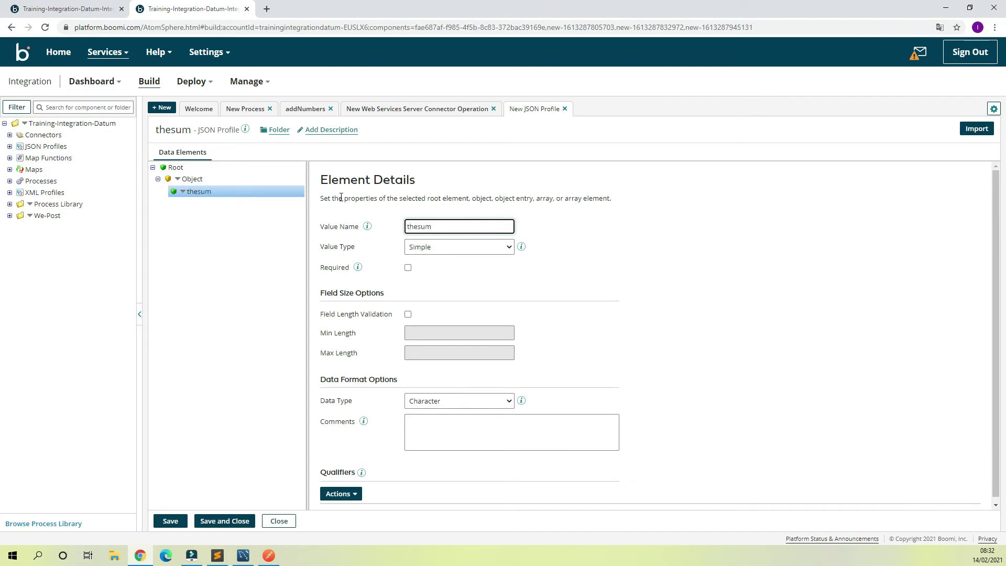
- Switch to the sample JSON in Sublime Text and paste a copy of the request and result below the original
left_click(218, 556)
left_click(717, 33)
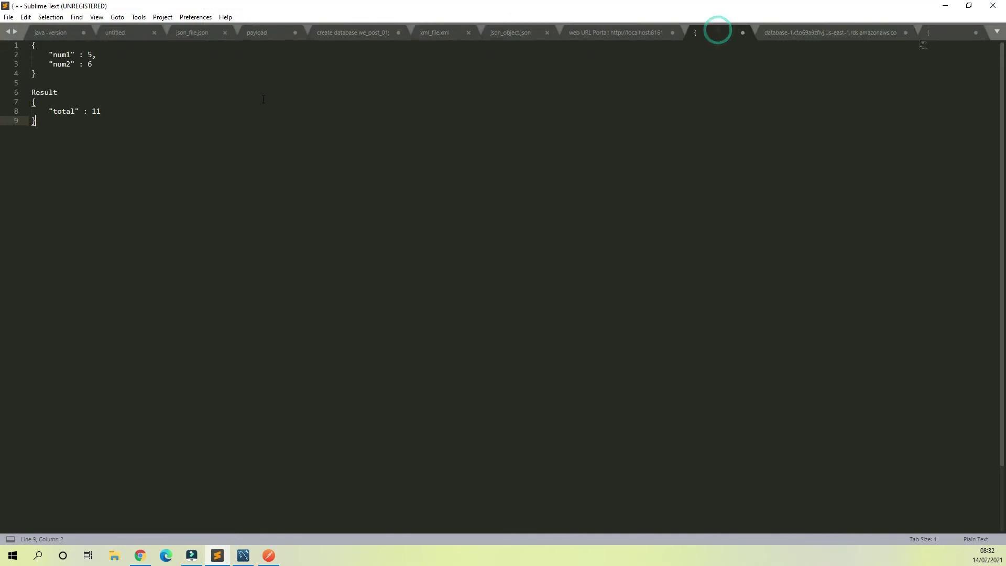
left_click_drag(101, 165, 17, 44)
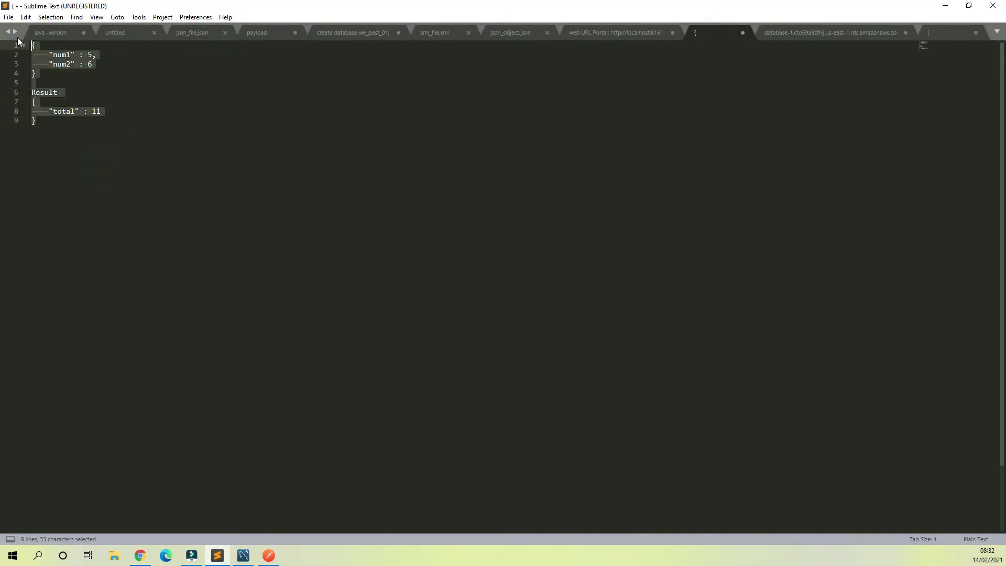
key("ctrl+c")
left_click(270, 161)
key("Return")
key("Return")
key("Return")
key("Return")
key("ctrl+v")
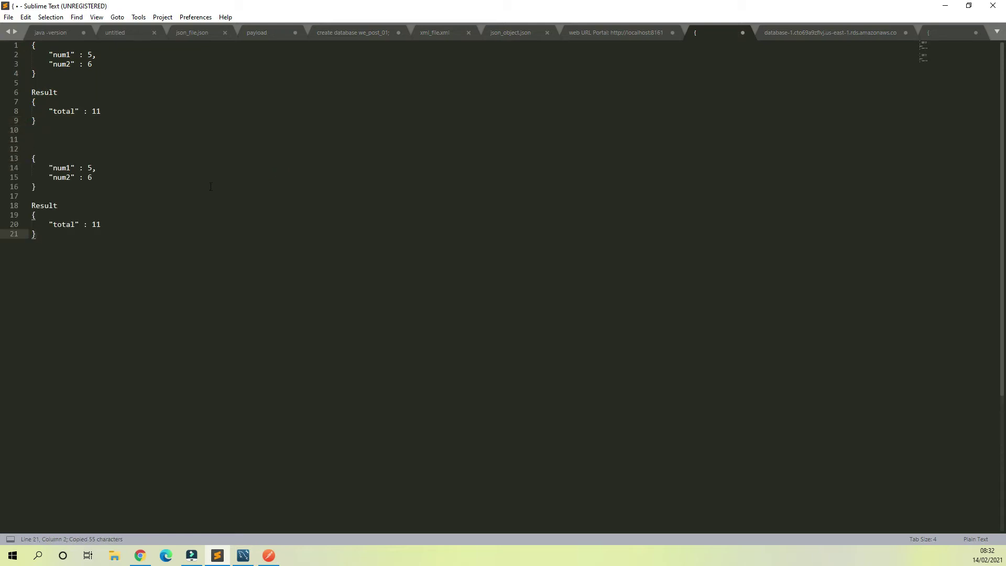
- Rename the keys in the copied sample to number1 and number2 in the request and thesum in the result
left_click(71, 167)
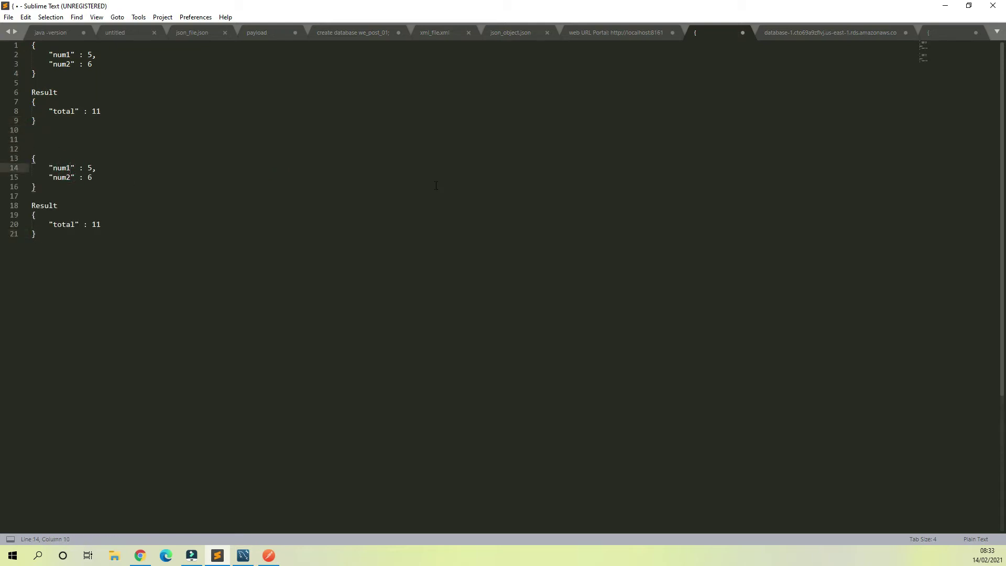
type("ber")
left_click(65, 177)
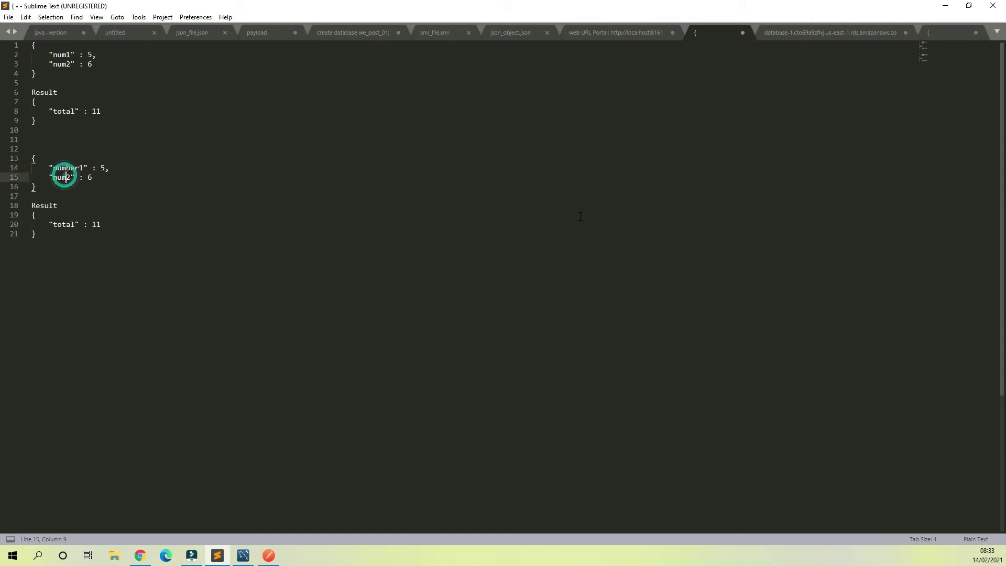
type("ber")
double_click(63, 224)
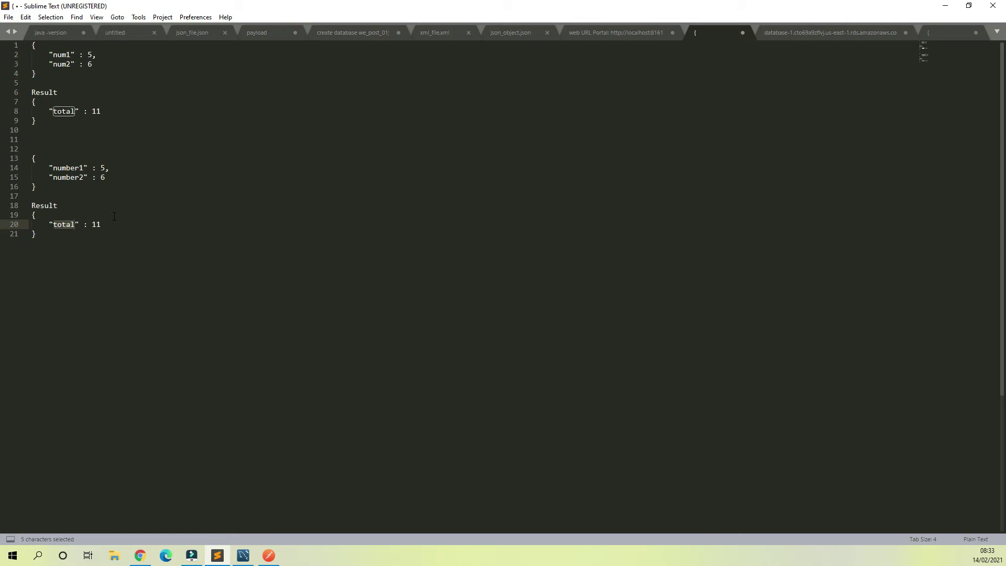
type("thes")
- Delete the original num1/num2 sample and insert three blank lines between the remaining request JSON and its Result block
left_click_drag(66, 137, 30, 53)
key("Delete")
key("Delete")
key("Delete")
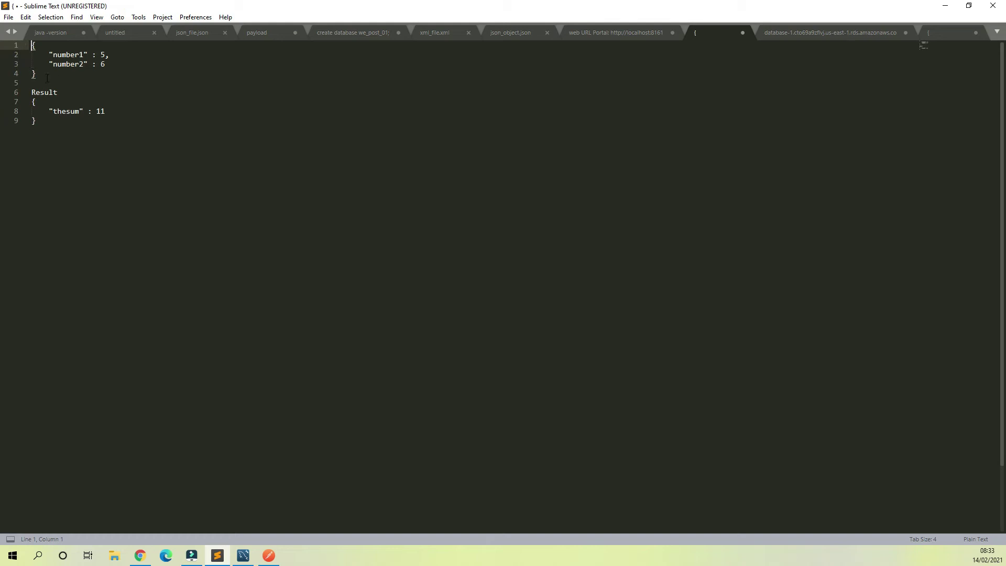
left_click(46, 76)
key("Return")
key("Return")
key("Return")
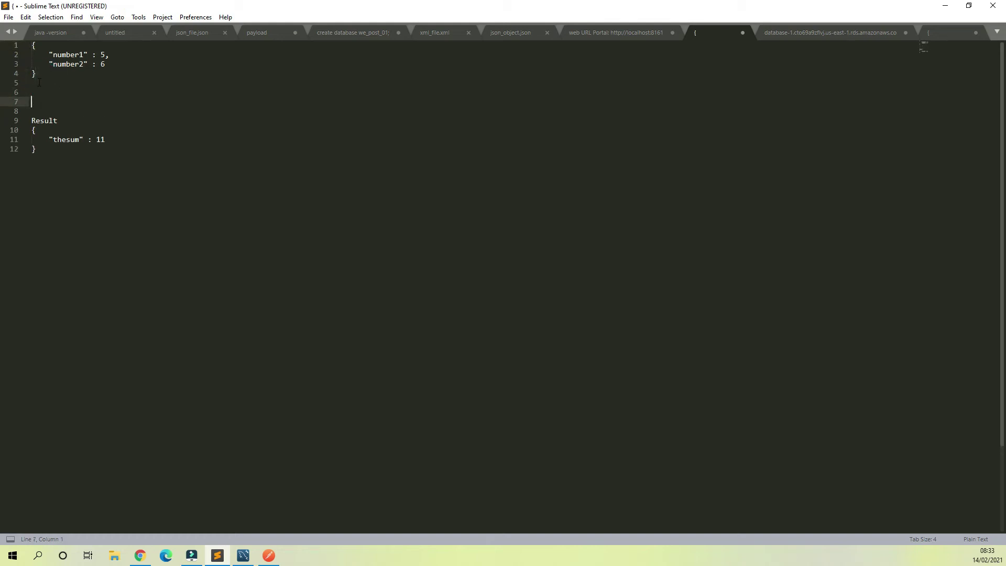
left_click_drag(35, 75, 27, 41)
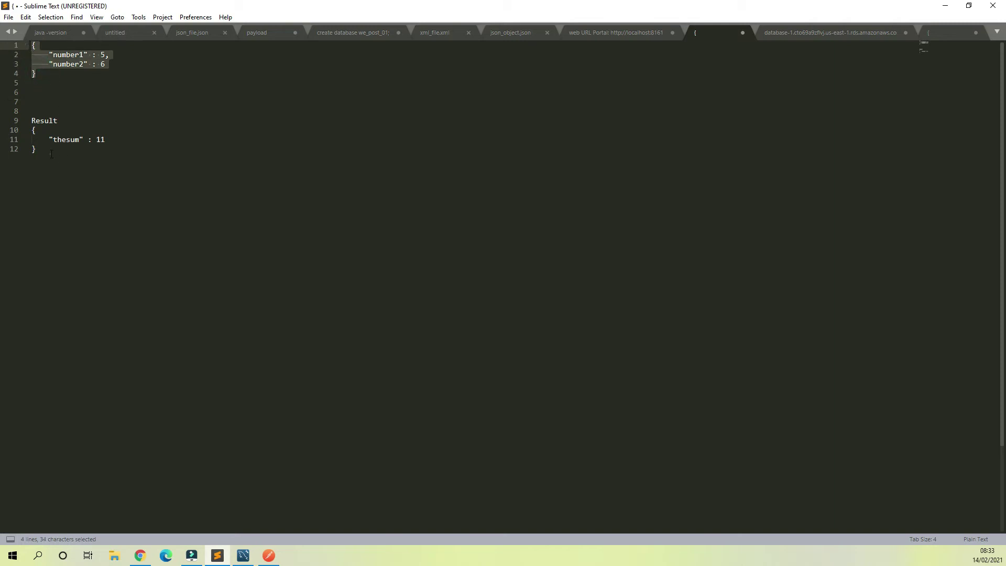
left_click_drag(51, 154, 15, 129)
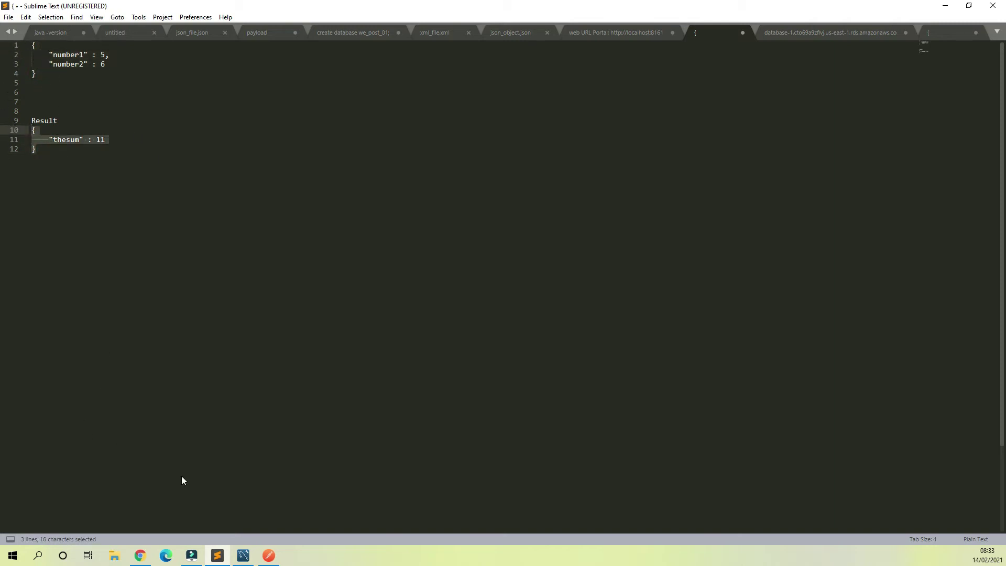
- Switch back to Boomi in Chrome and set the data type of the thesum entry to Number
left_click(142, 555)
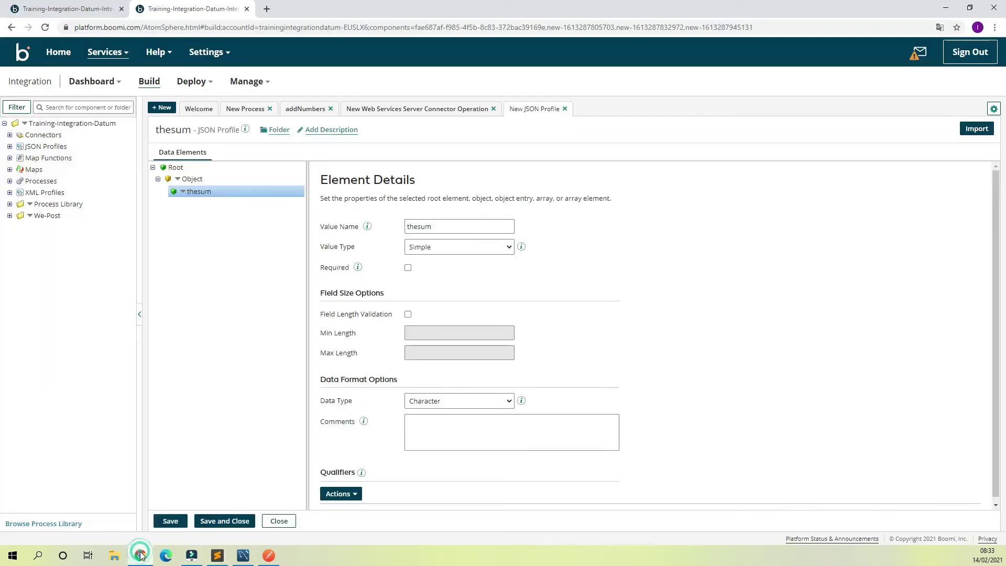
left_click(473, 400)
left_click(421, 433)
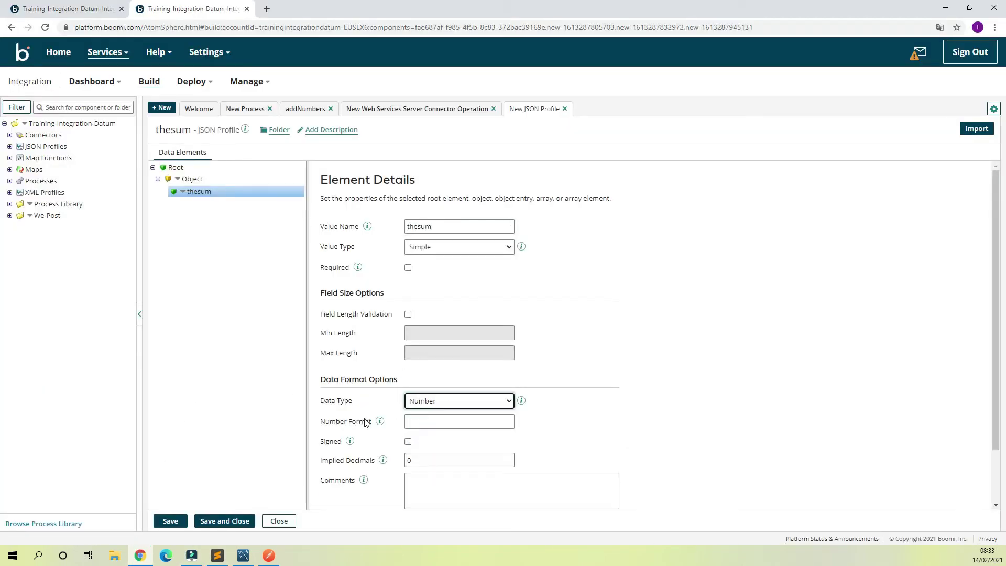
- Save and close the thesum profile and the ListenrAddNuber operation, and accept the Start shape settings
left_click(243, 520)
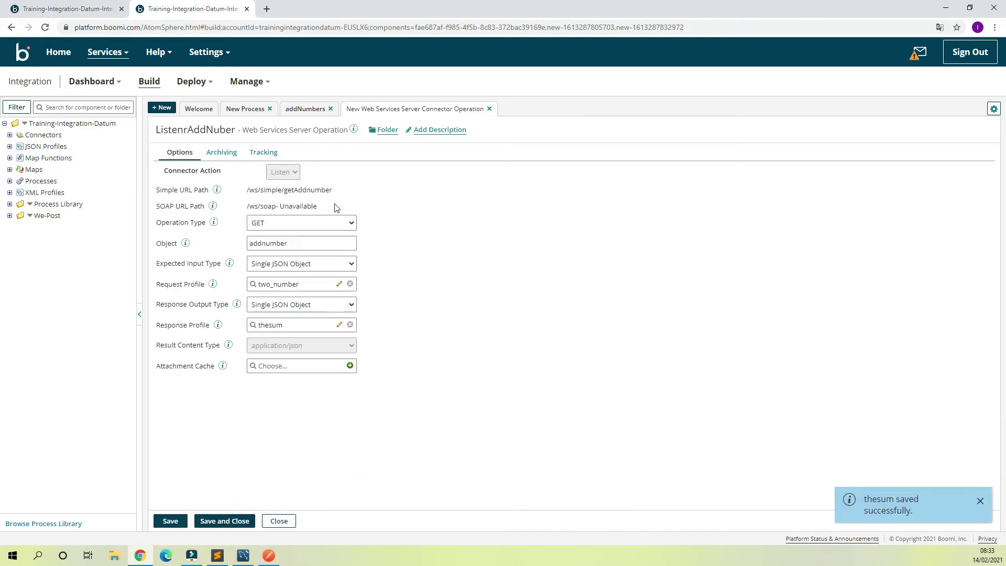
left_click(232, 520)
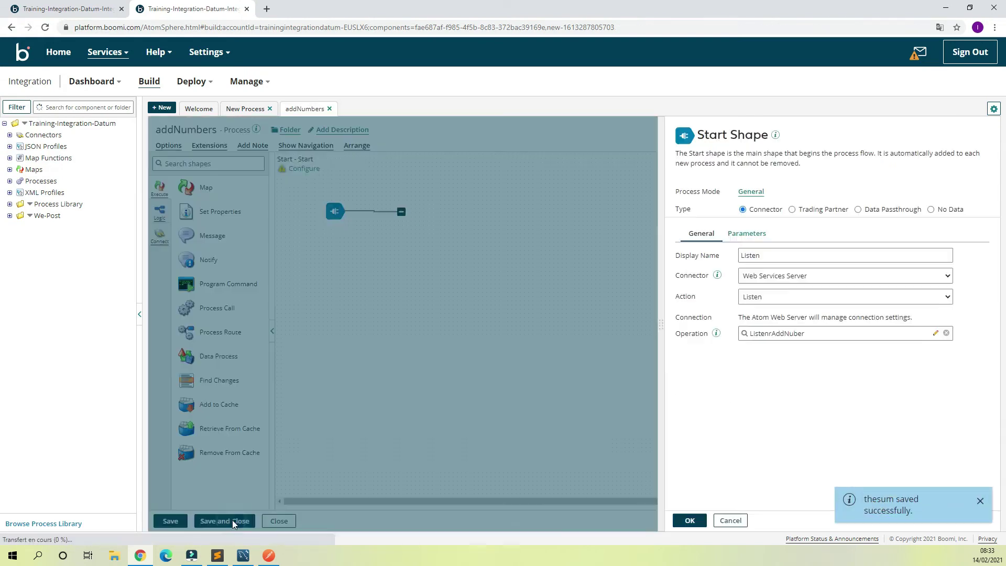
left_click(690, 520)
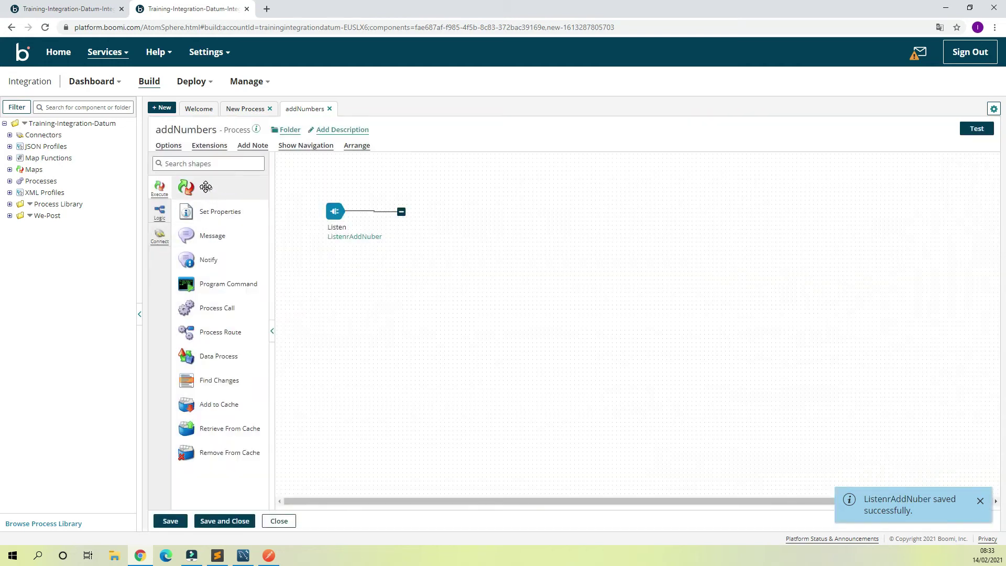
- Place a Map shape beside the Listen shape, set its display name to Process, and create a new map for it
left_click_drag(205, 187, 522, 228)
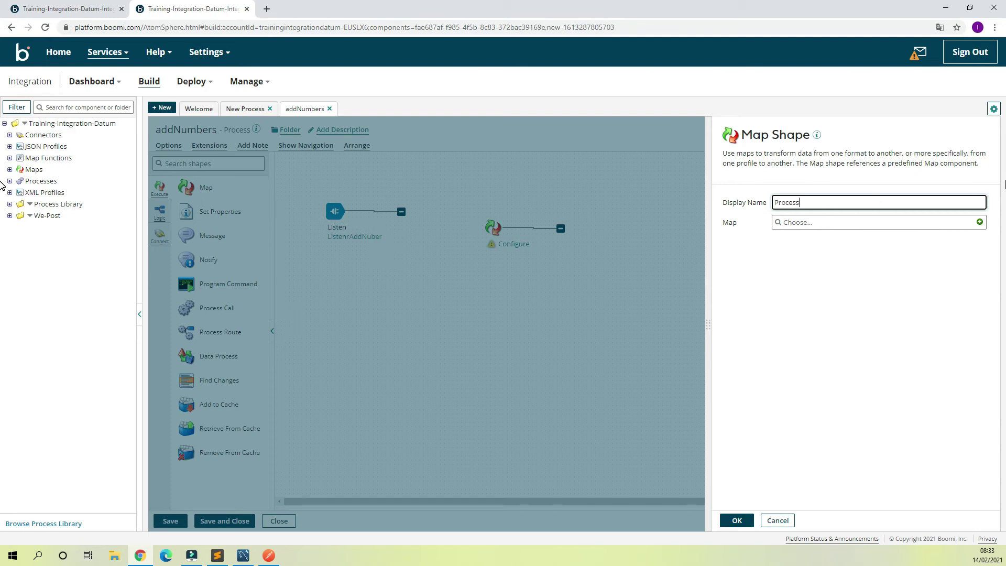
left_click(979, 222)
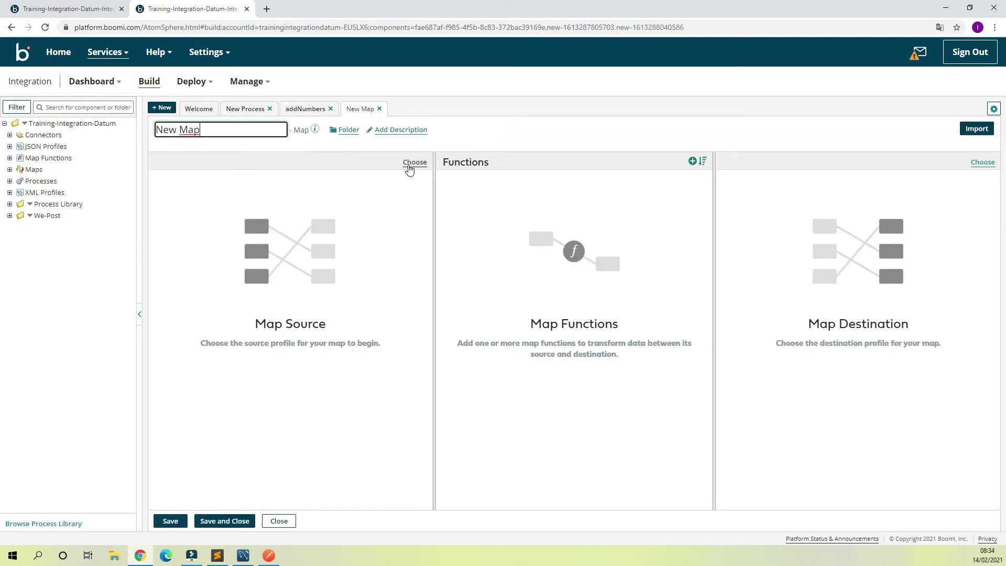
- Choose the JSON profile two_number from the We-Post folder as the map's source
left_click(411, 164)
left_click(438, 189)
left_click(435, 240)
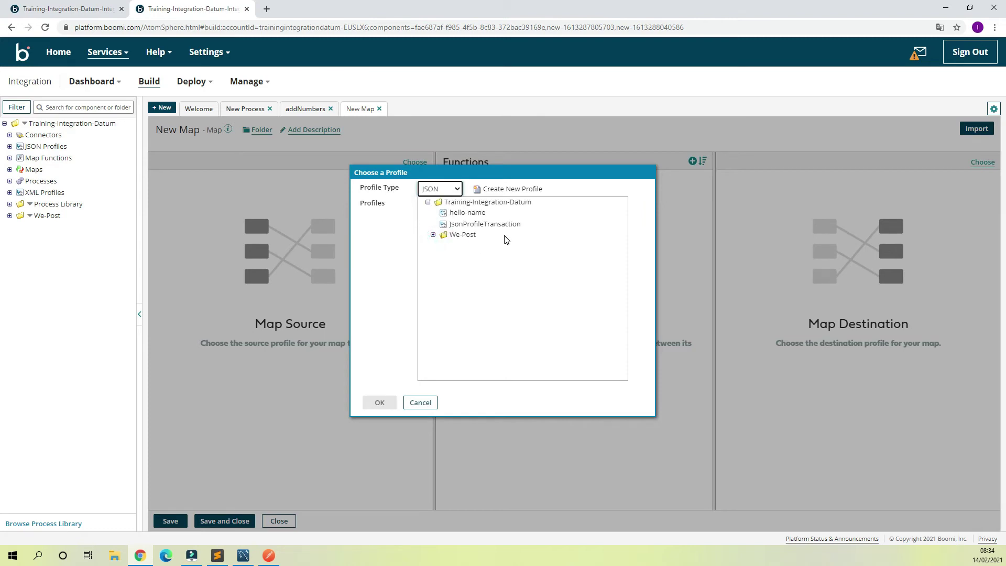
left_click(433, 236)
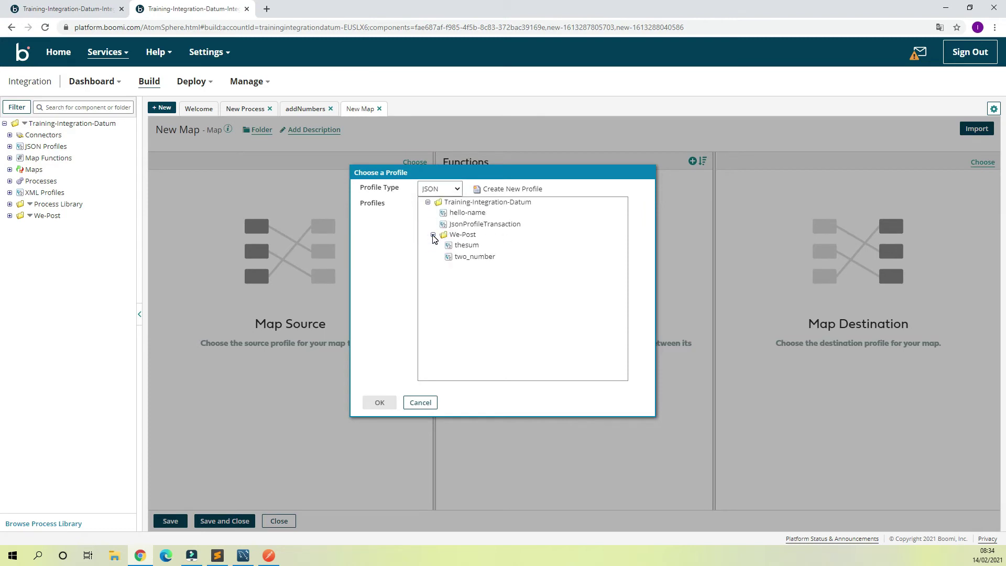
double_click(462, 258)
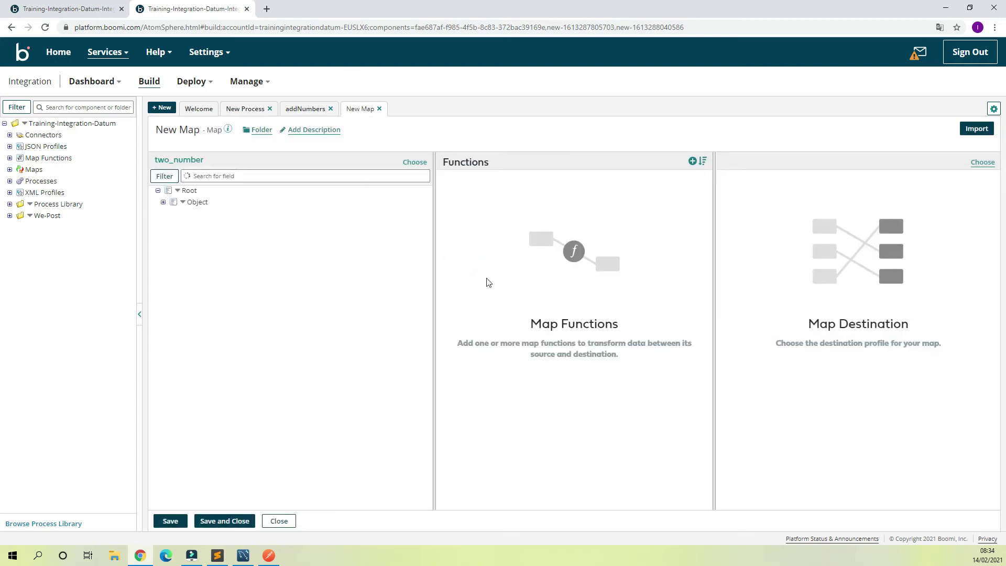
- Choose the JSON profile thesum from the We-Post folder as the map's destination
left_click(982, 162)
left_click(452, 189)
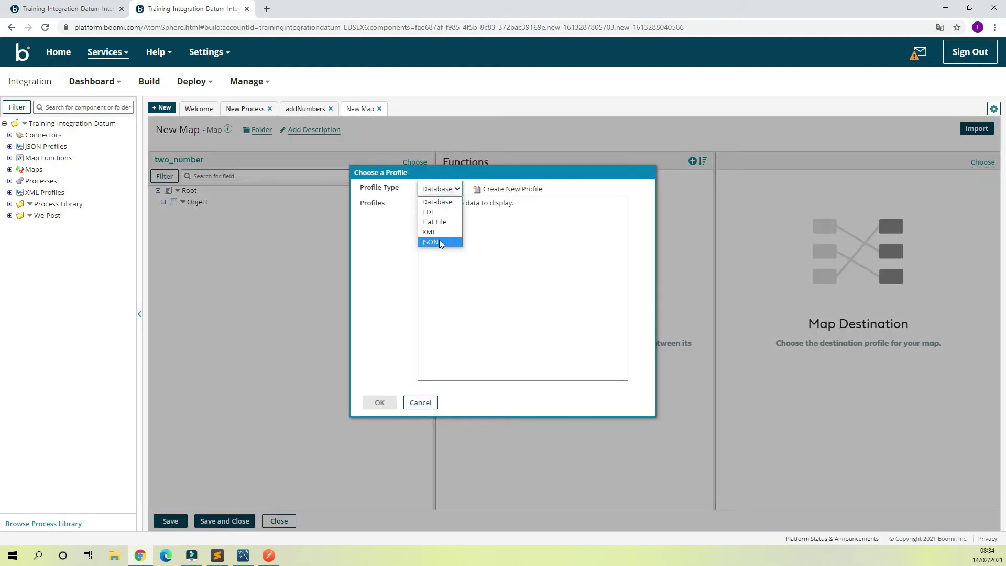
left_click(438, 241)
left_click(433, 235)
double_click(466, 247)
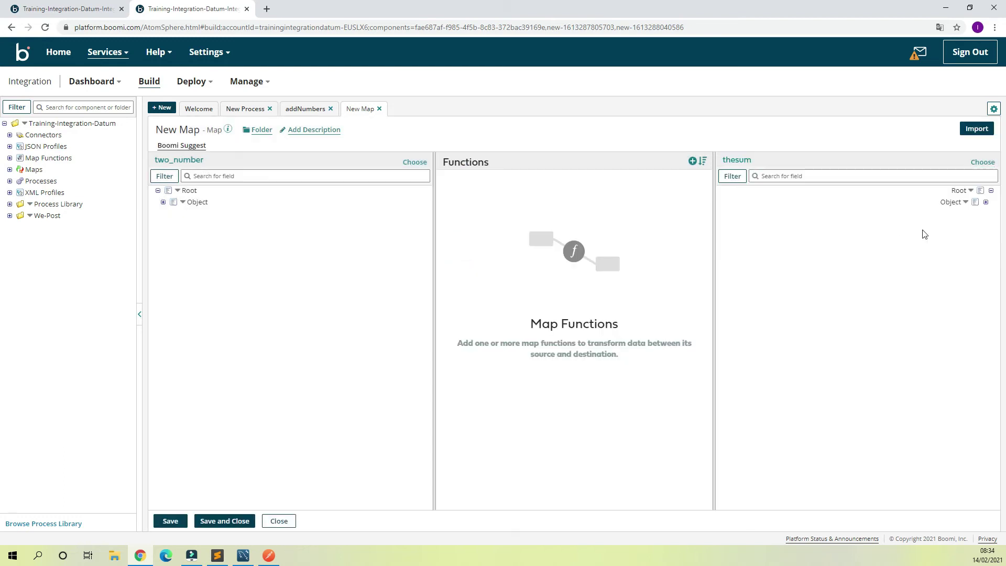
- Expand the source and destination profile objects to show their fields and rename the map Processor
left_click(987, 202)
left_click(163, 203)
left_click(177, 130)
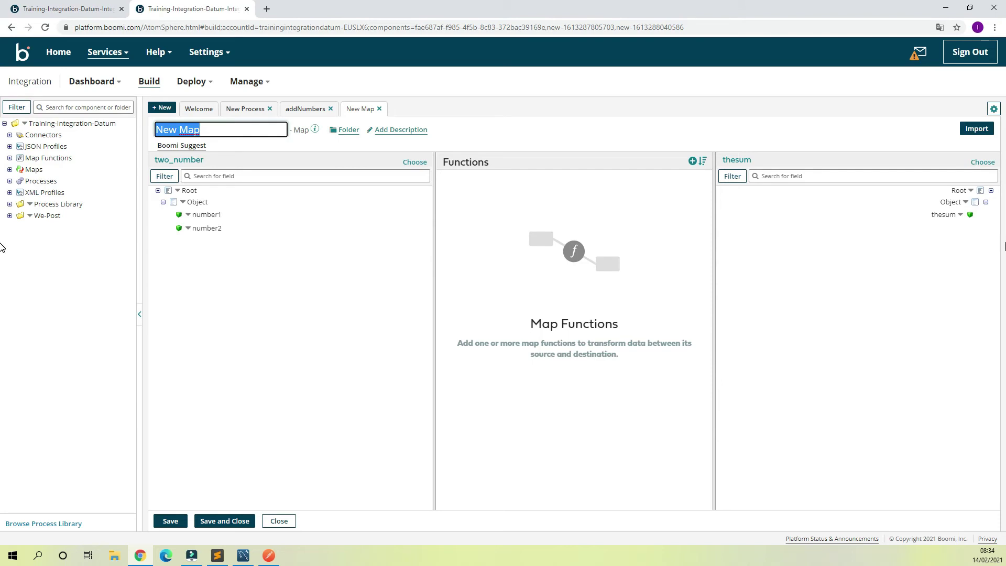
type("Processor")
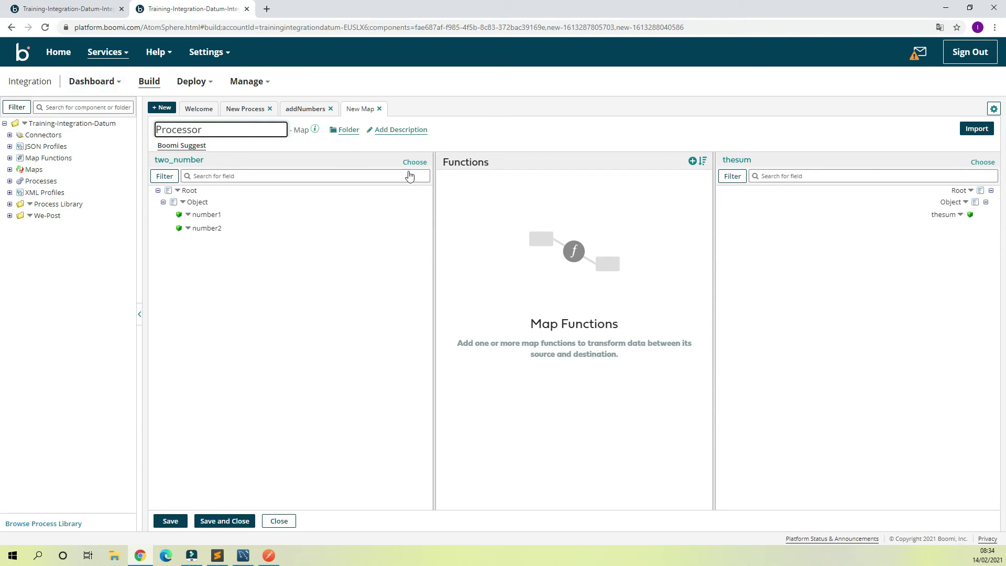
key("Return")
- Add the Math Add function from the Numeric category to the map
left_click(693, 162)
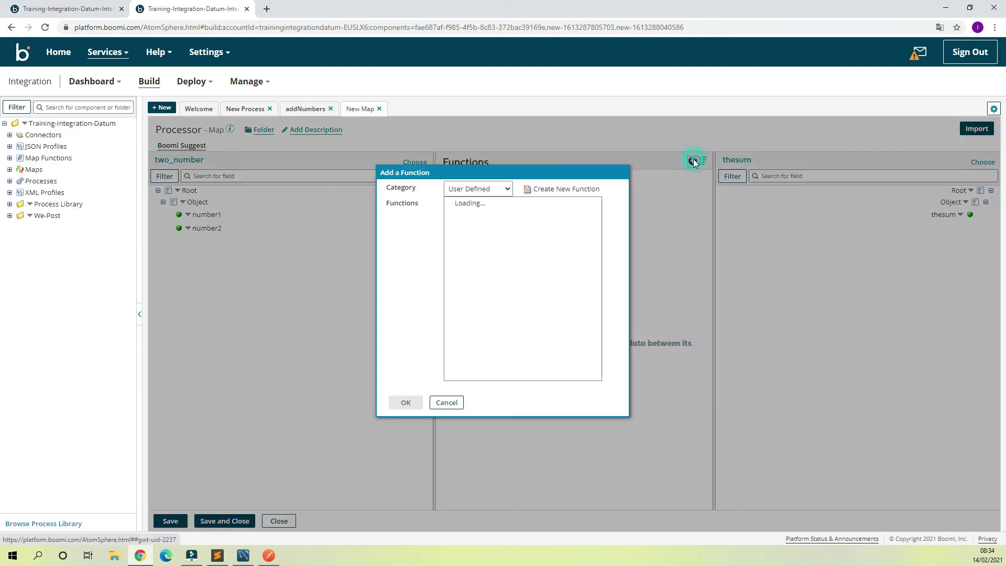
left_click(485, 190)
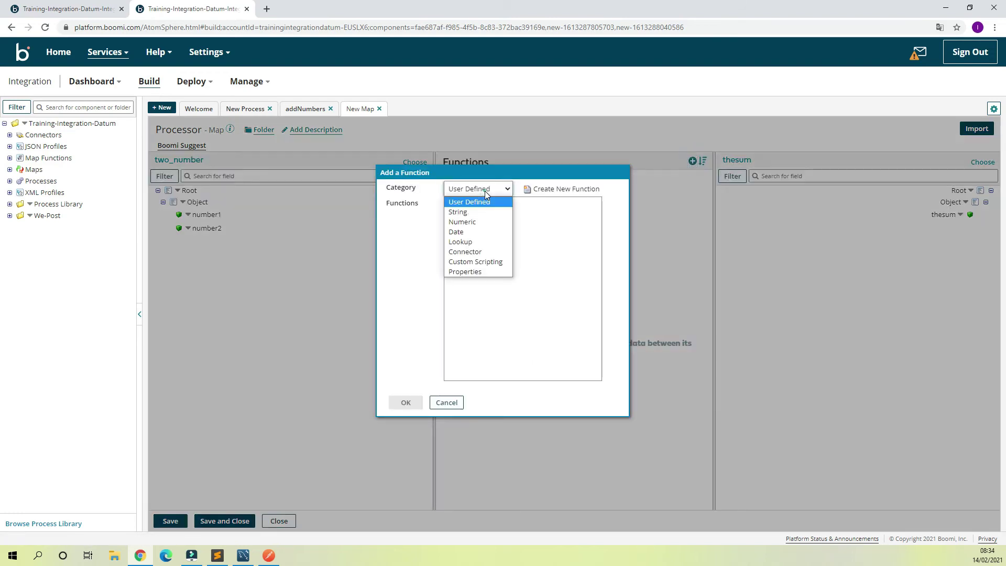
left_click(473, 223)
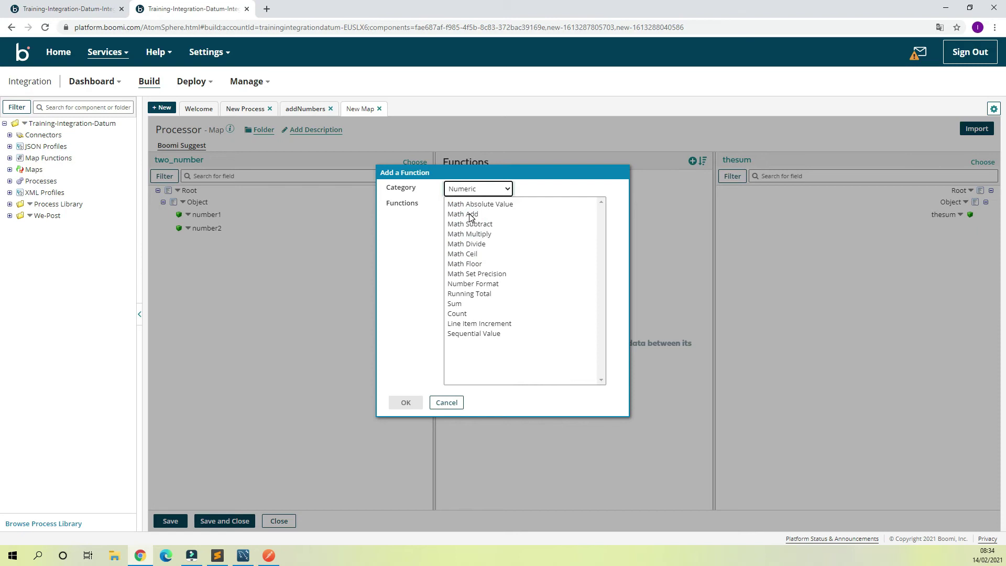
double_click(471, 215)
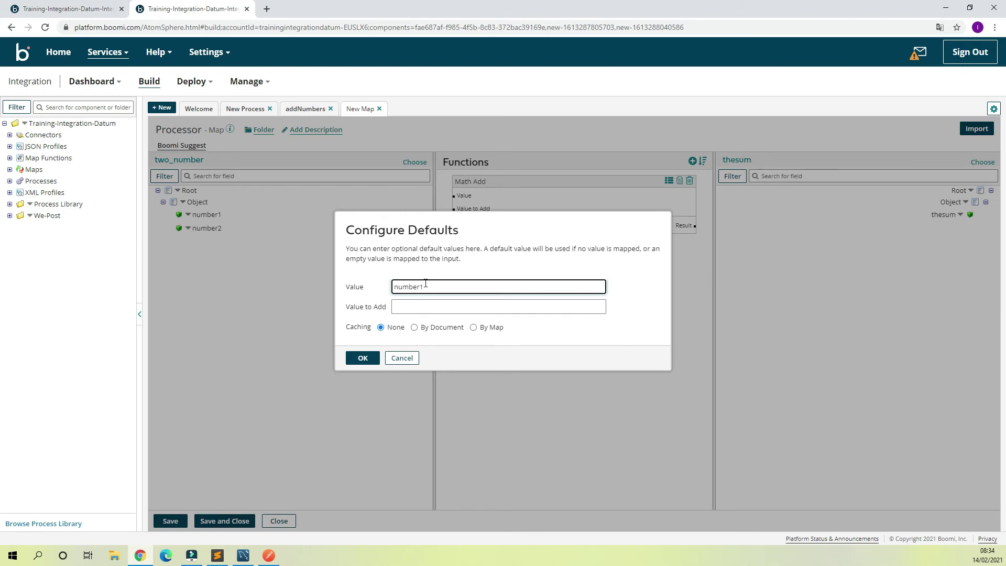
- Set the Math Add defaults to number1 for Value and number2 for Value to Add, and accept them
double_click(402, 287)
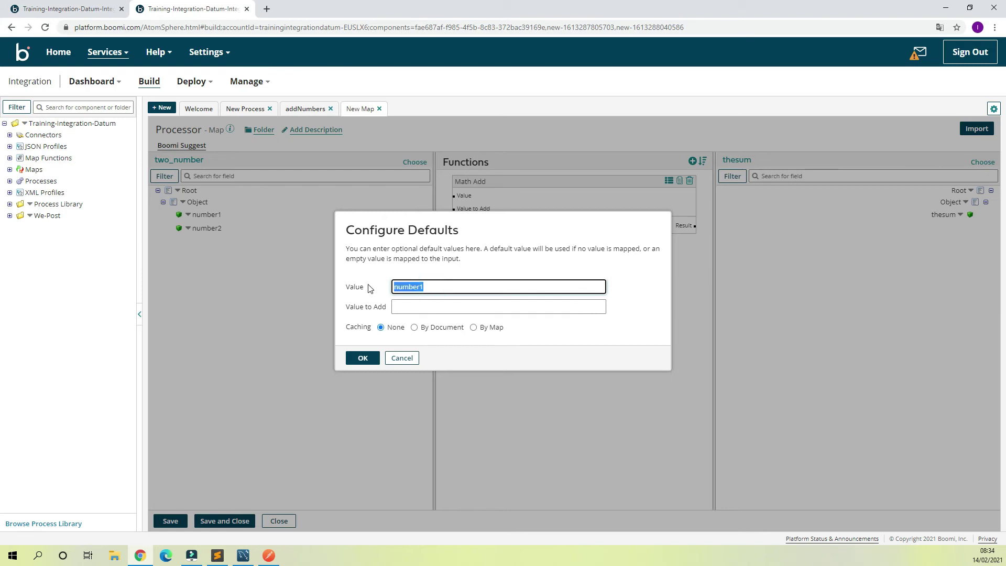
left_click(411, 309)
type("number")
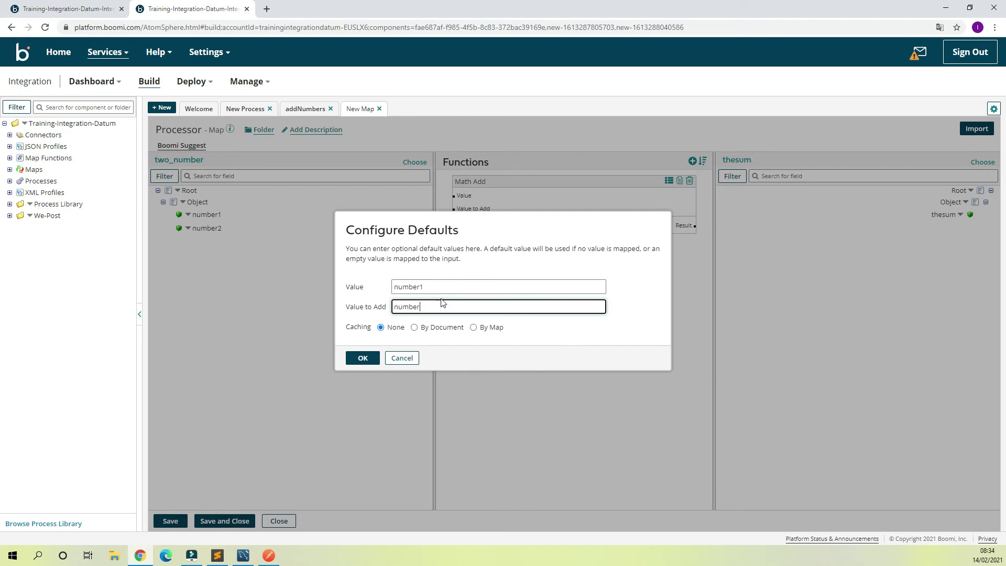
type("2")
left_click(362, 357)
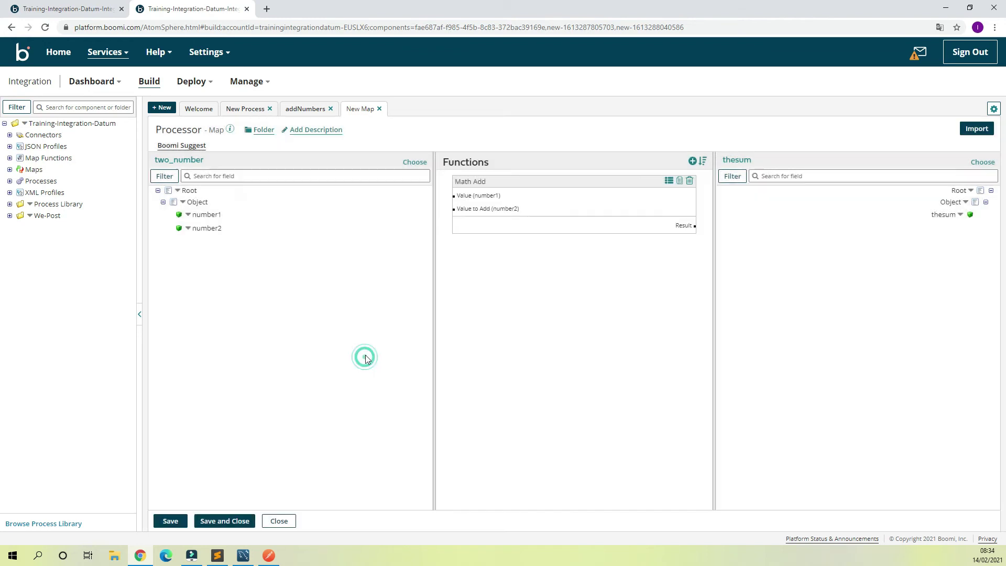
- Map number1 and number2 to the Math Add inputs and its Result to thesum, and save the map into the Map shape
left_click_drag(566, 181, 546, 190)
left_click_drag(199, 214, 464, 205)
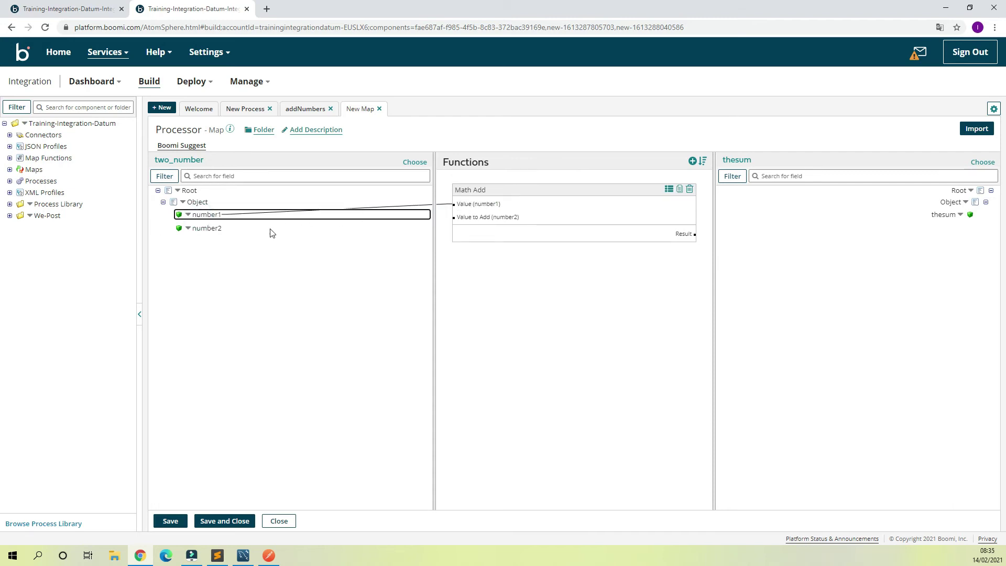
left_click_drag(210, 229, 487, 217)
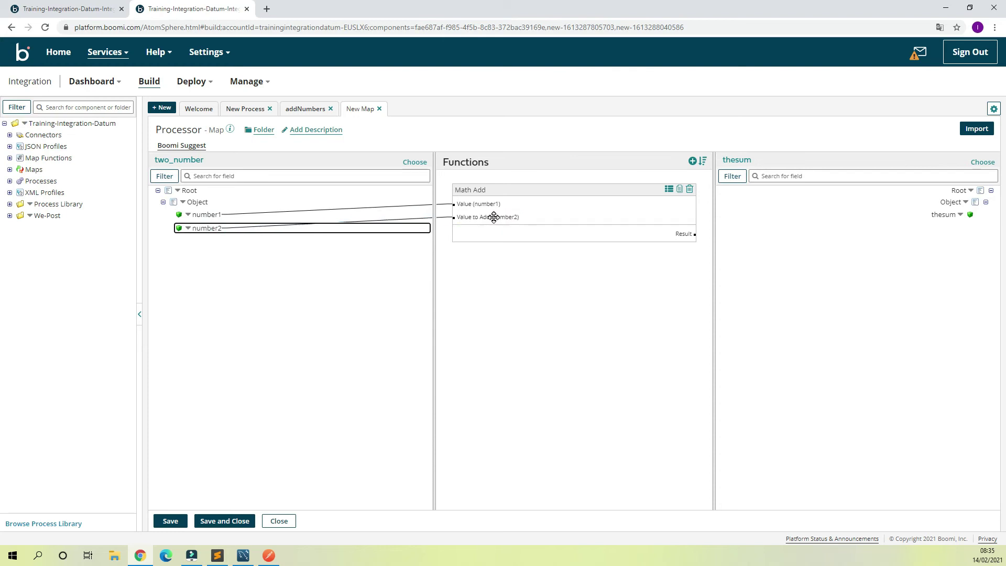
left_click_drag(681, 233, 942, 215)
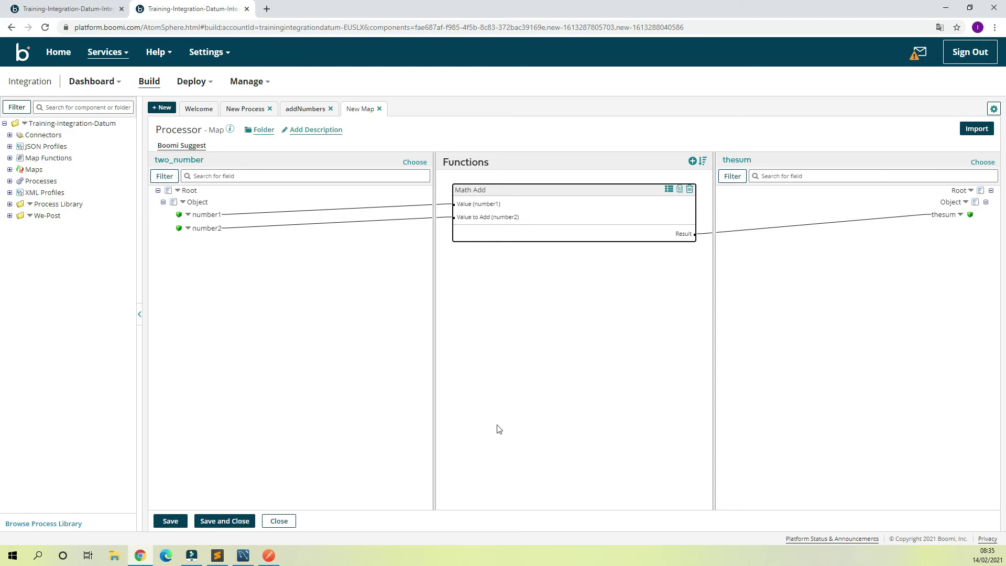
left_click(230, 521)
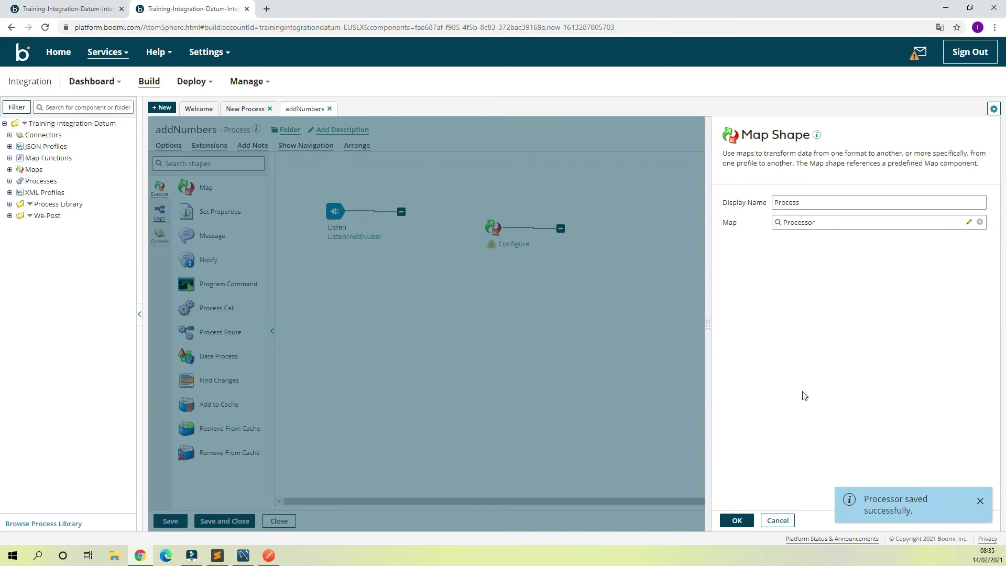
left_click(736, 520)
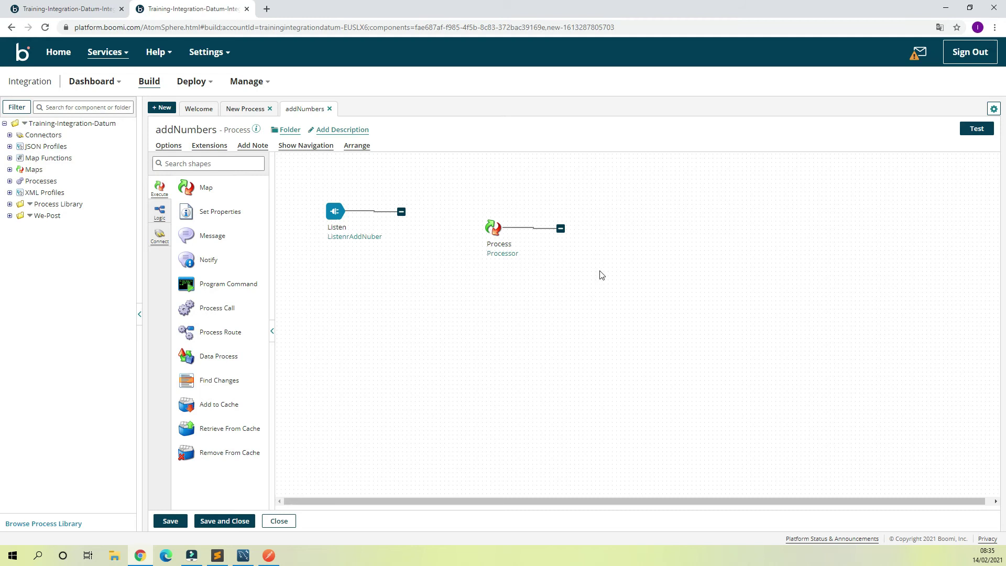
- Find the Return Documents shape, place it beyond the Process map shape, and set its display name to Return
left_click(230, 162)
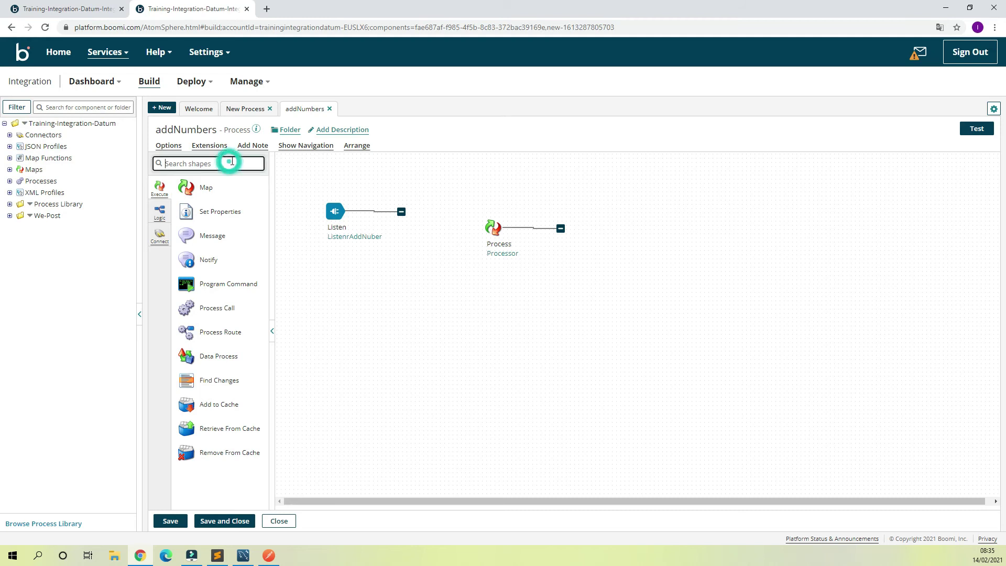
type("r")
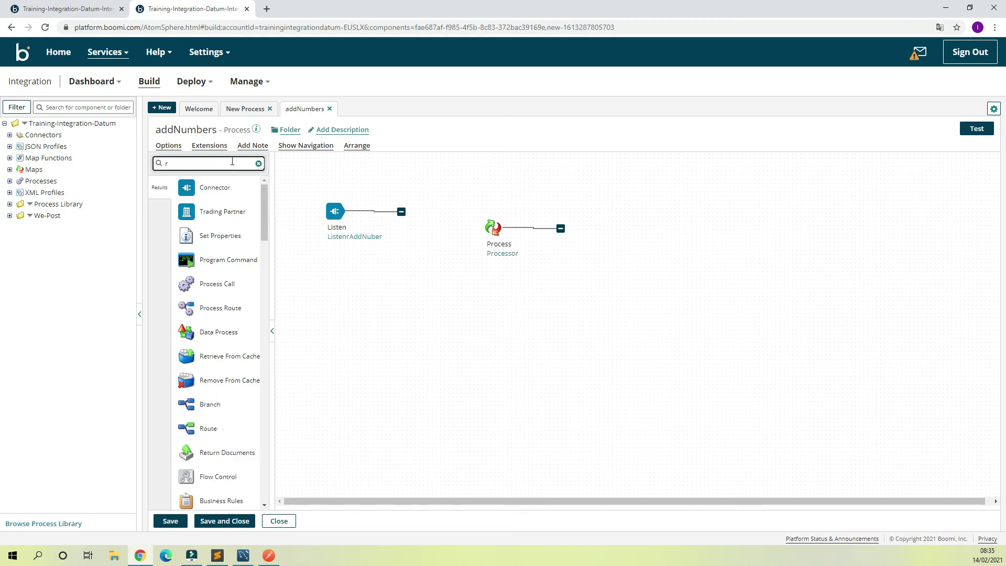
type("et")
left_click_drag(225, 211, 672, 234)
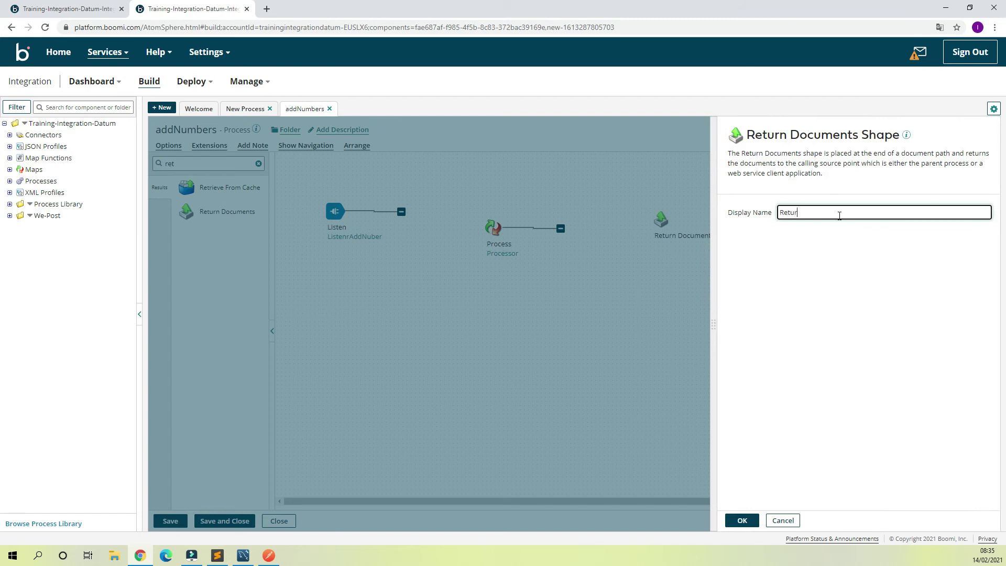
type("Return")
left_click(742, 520)
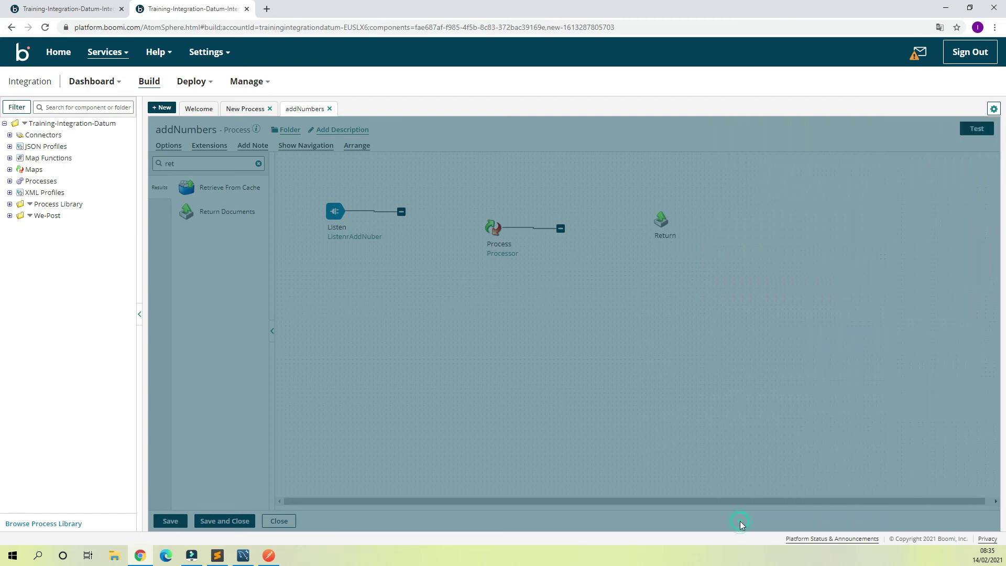
- Connect Listen to Process and Process to Return, and save and auto-arrange the addNumbers process
left_click_drag(402, 211, 494, 231)
left_click_drag(560, 228, 662, 223)
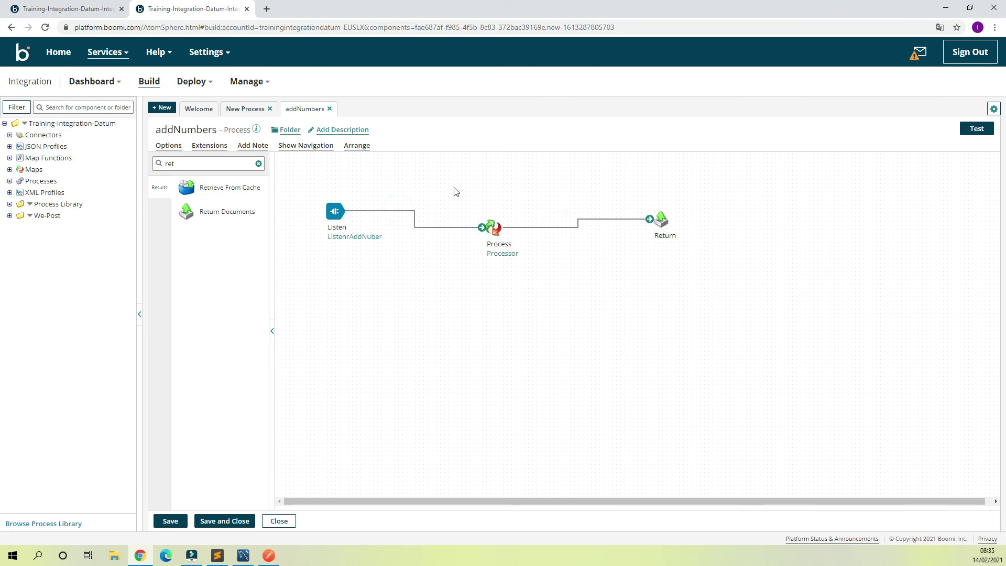
left_click(167, 520)
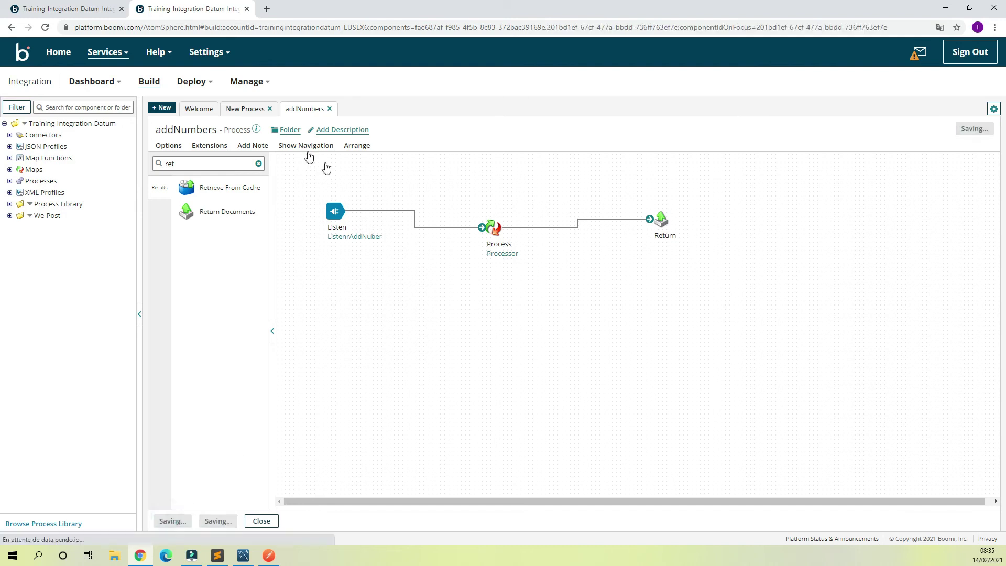
left_click(357, 146)
left_click(589, 297)
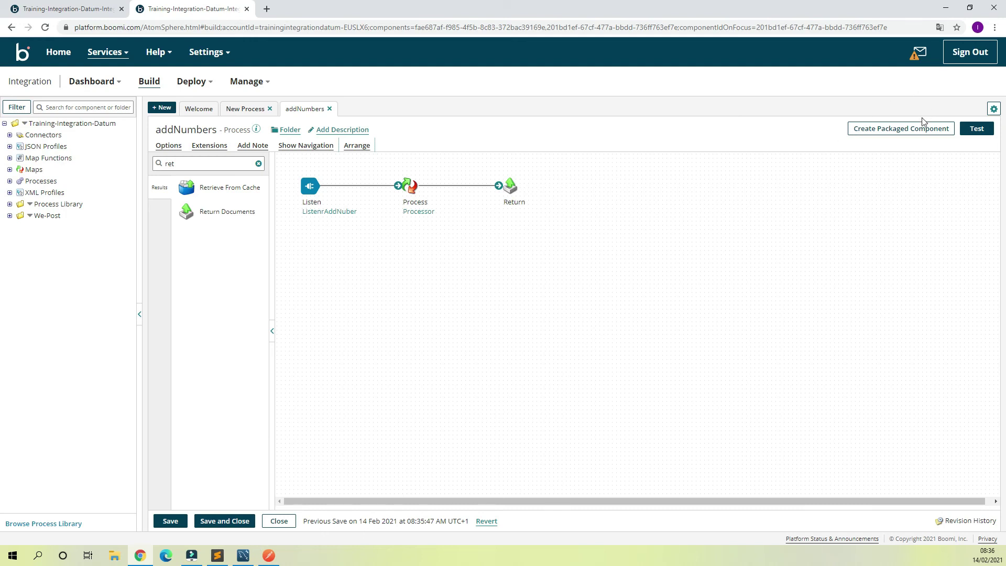
- Create a packaged component of the addNumbers process, leaving the version and notes empty
left_click(891, 130)
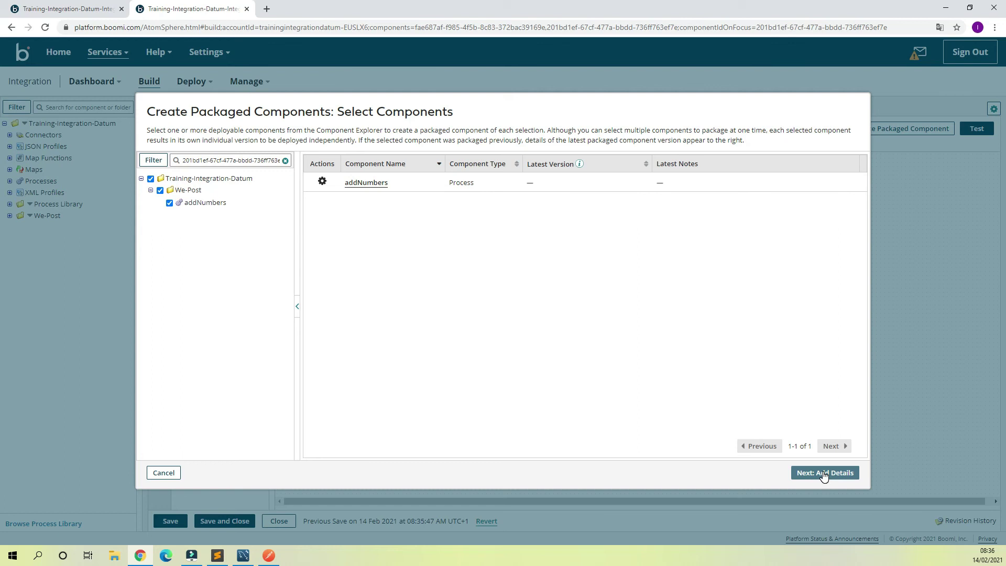
left_click(824, 473)
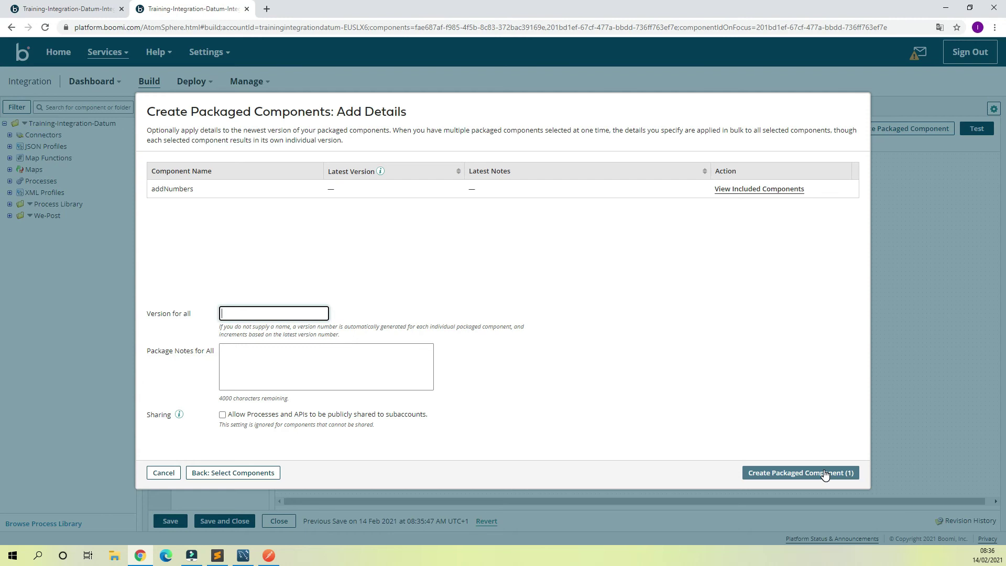
left_click(823, 474)
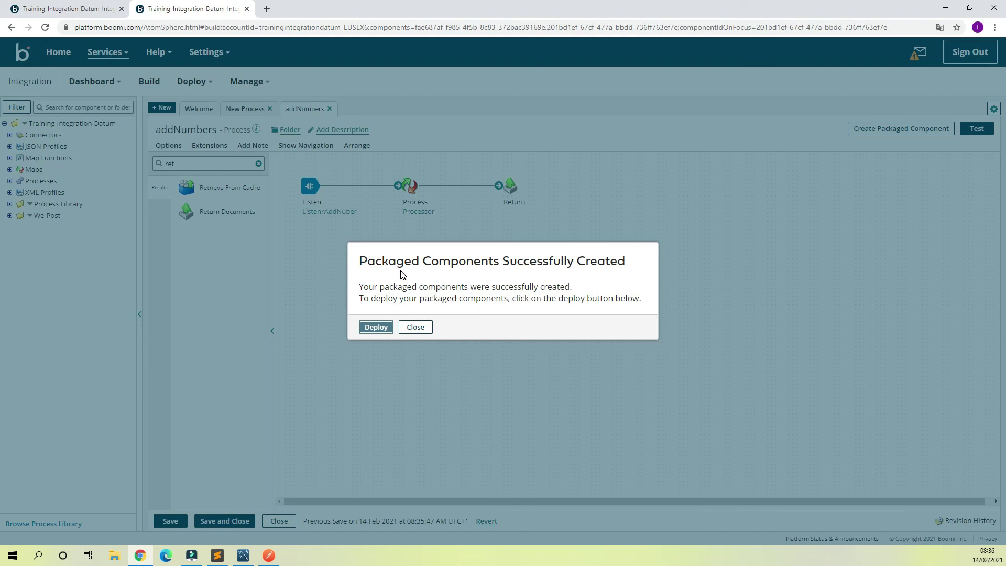
- Deploy the packaged addNumbers process to the Dev-Env environment and close the deployment dialog
left_click(385, 327)
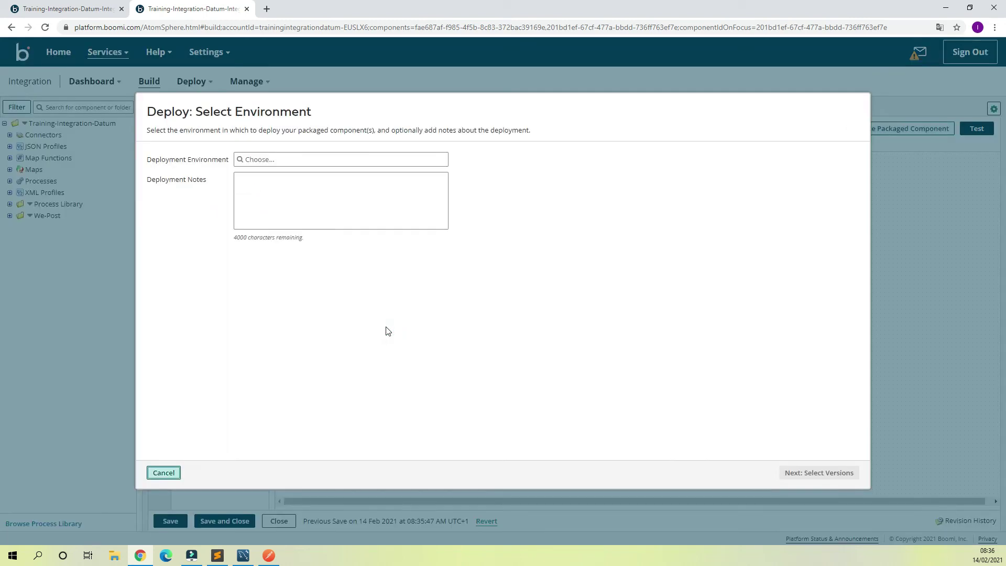
left_click(284, 161)
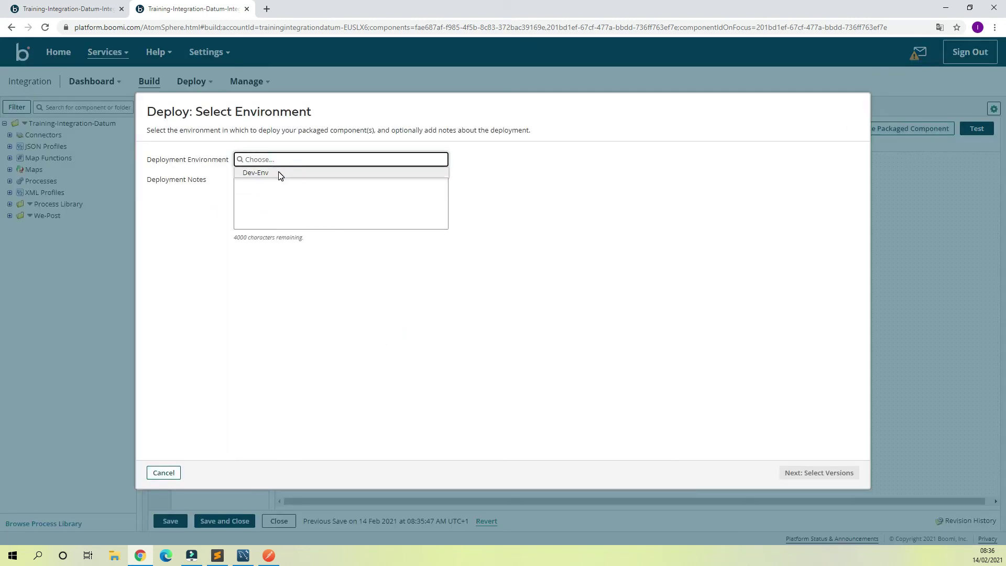
left_click(279, 173)
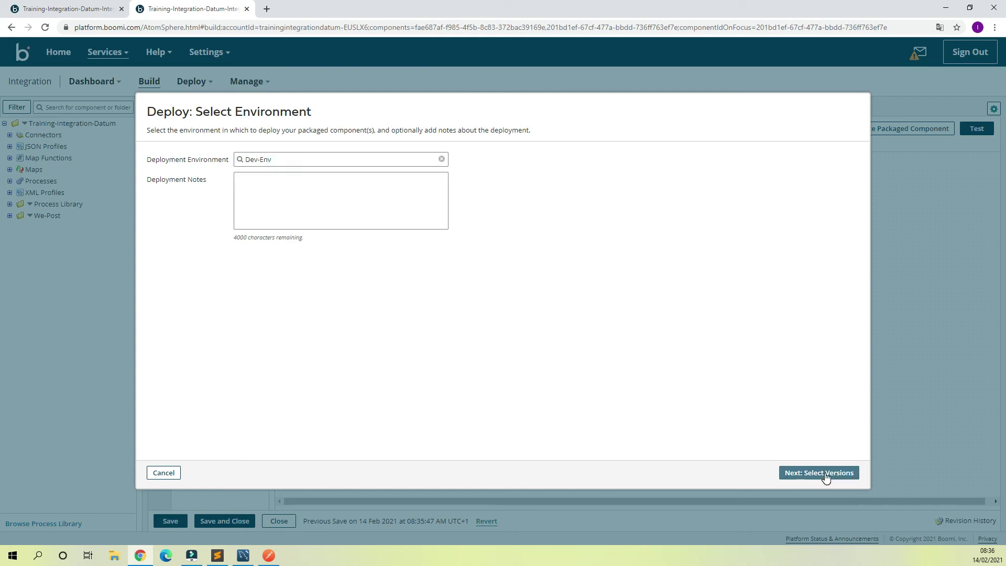
left_click(825, 474)
left_click(826, 477)
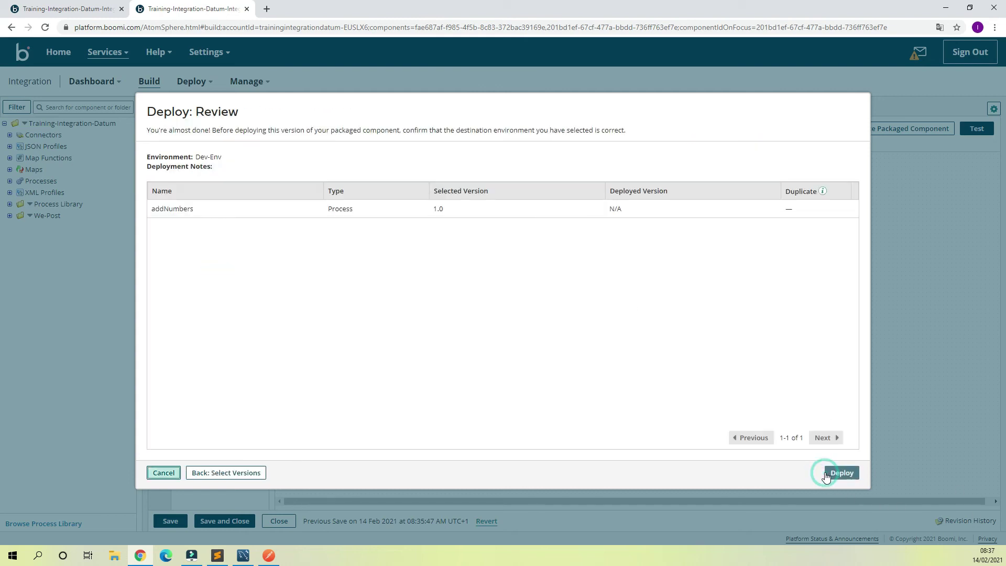
left_click(841, 473)
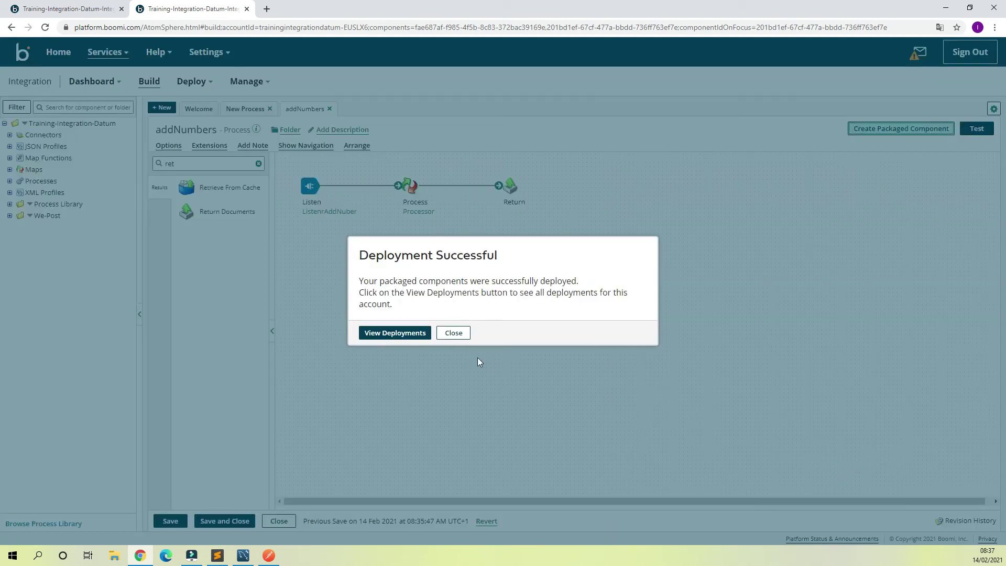
left_click(452, 333)
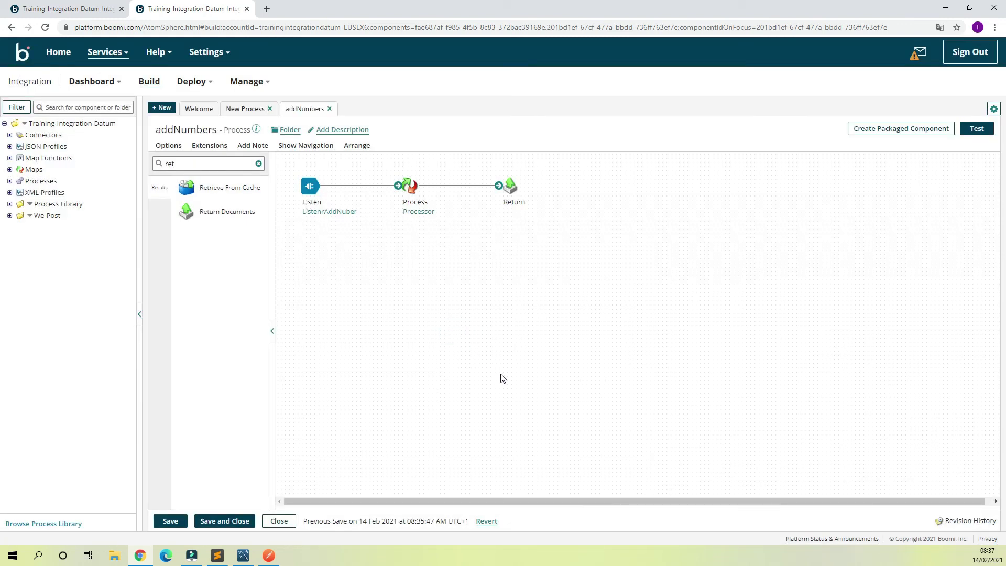
- Switch to Postman and duplicate the POST request tab for getXMLfromJSON
left_click(269, 557)
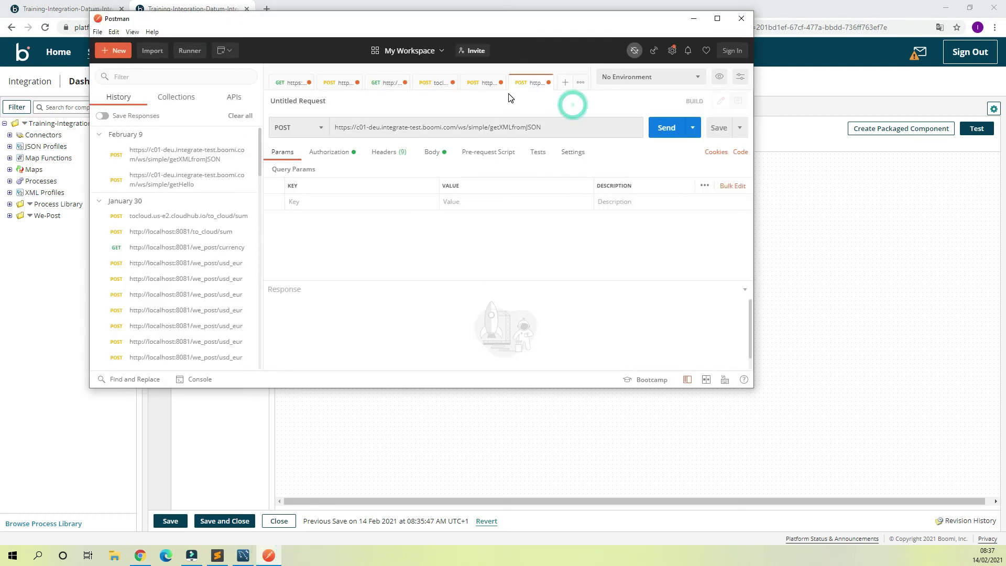
right_click(526, 84)
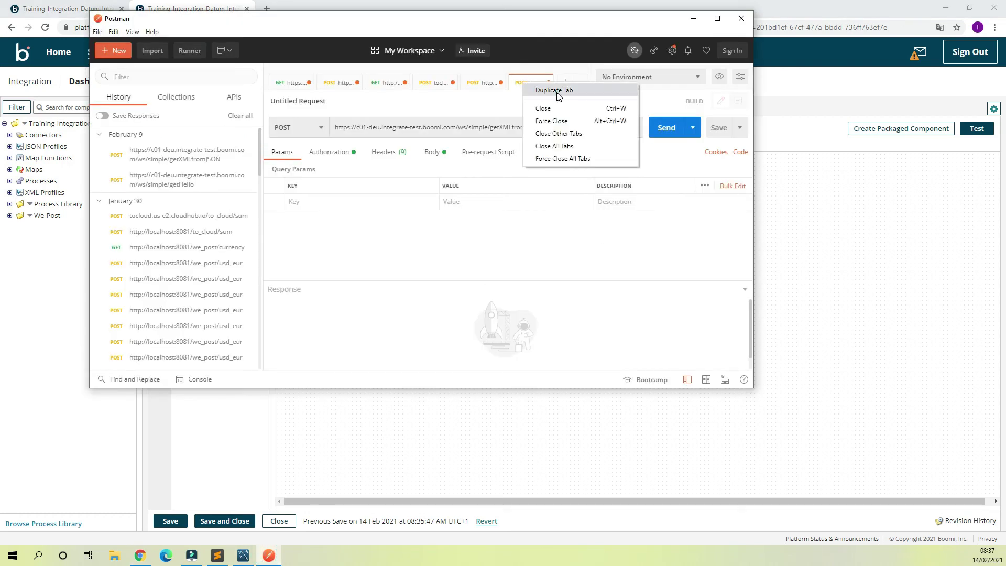
left_click(557, 91)
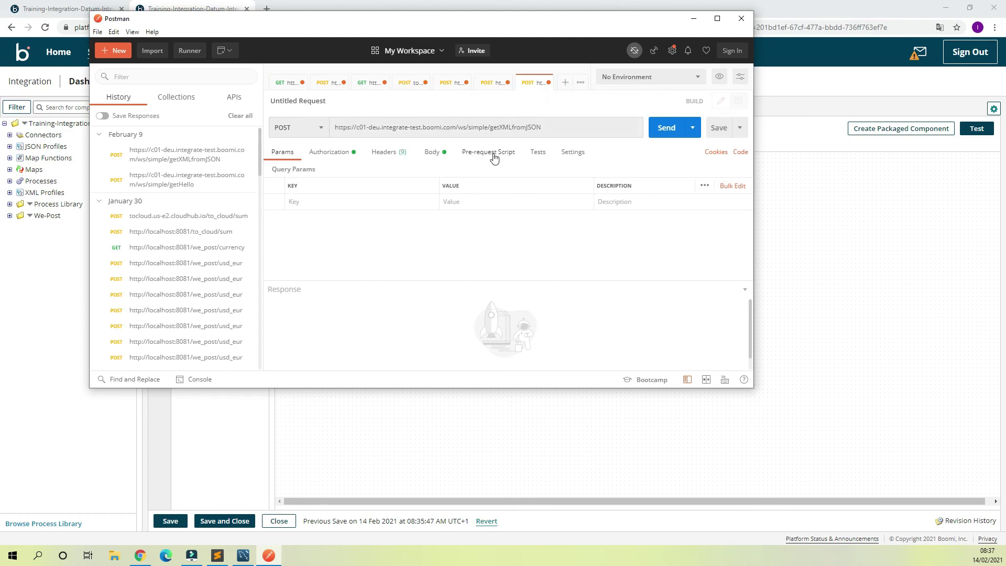
- Switch back to Boomi in the browser, open Atom Management in a new browser tab and dismiss the translation prompt
left_click(867, 245)
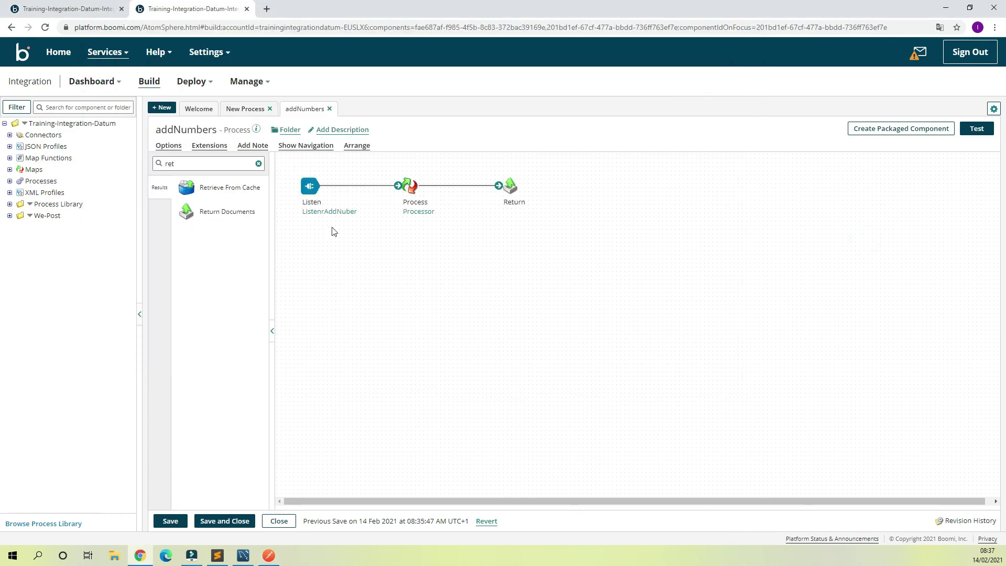
mouse_move(329, 219)
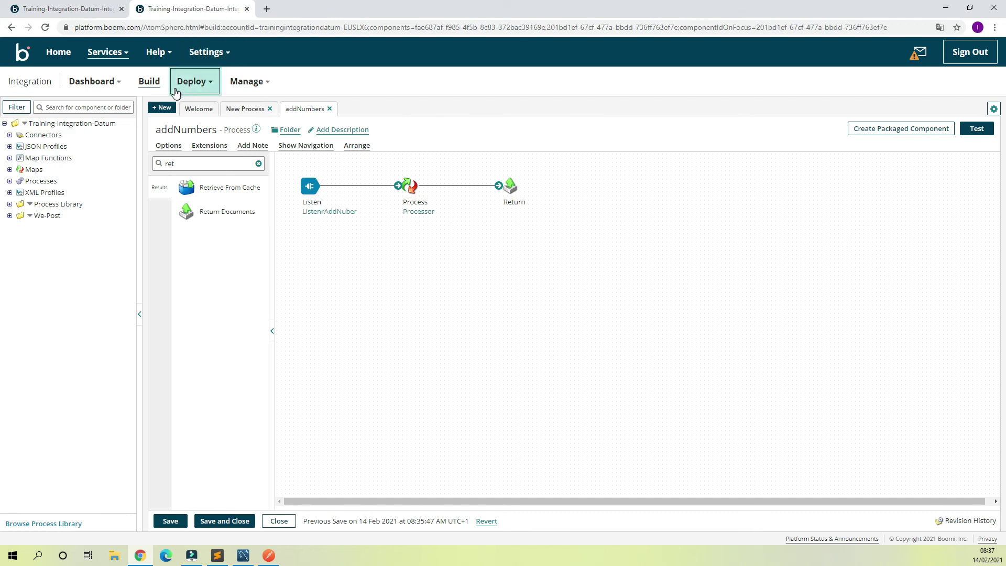
left_click(247, 81)
left_click(334, 79)
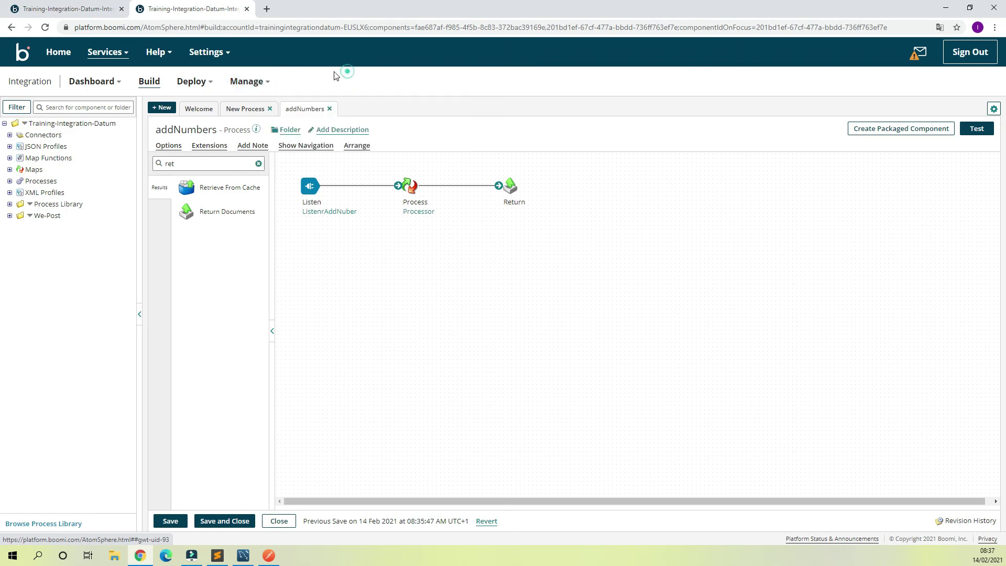
left_click(265, 82)
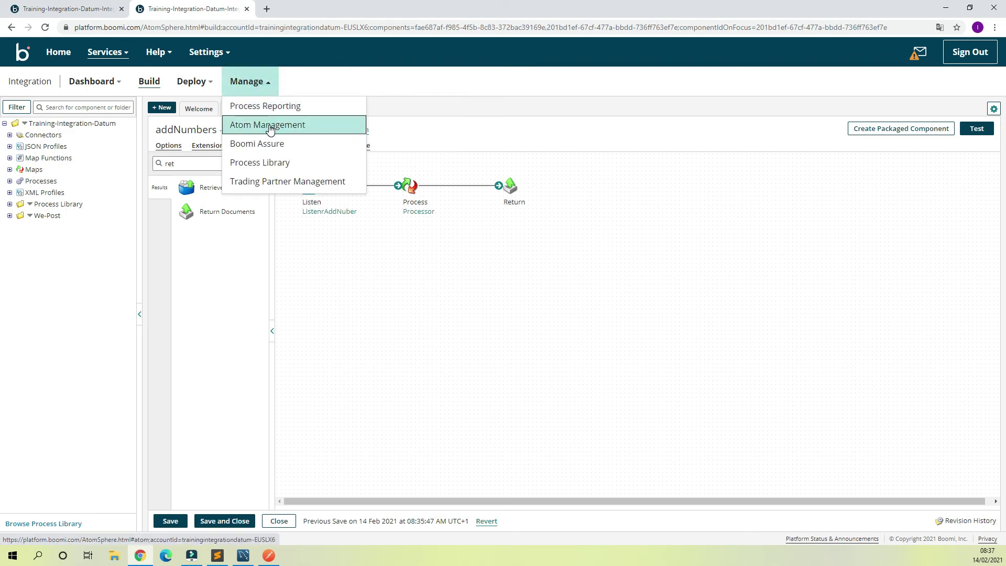
right_click(270, 128)
left_click(297, 135)
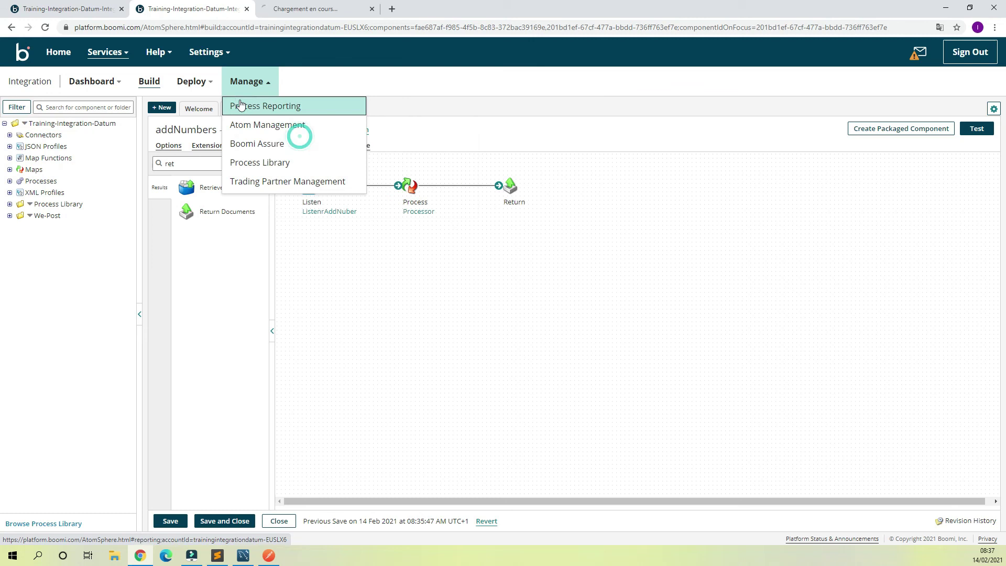
left_click(338, 13)
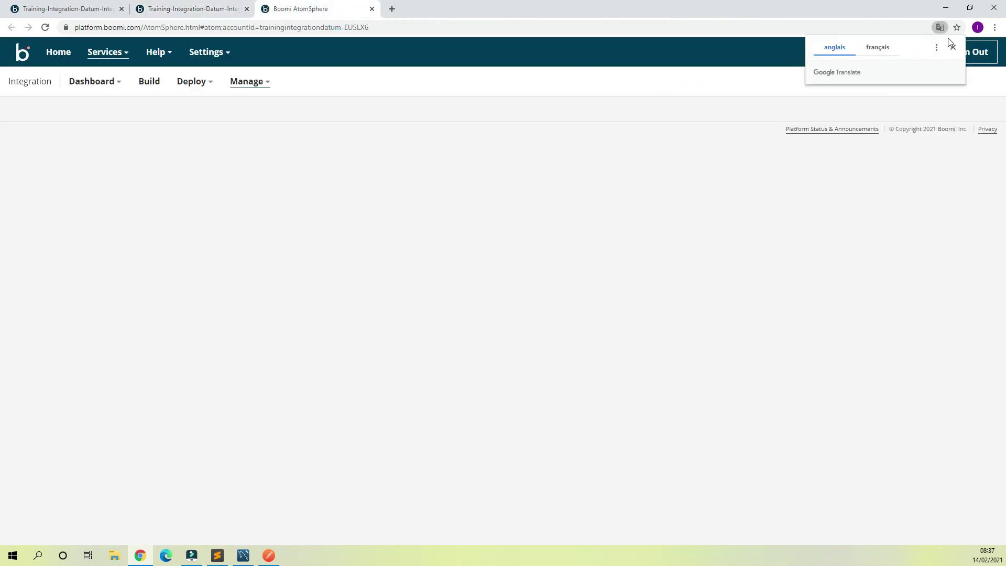
left_click(953, 45)
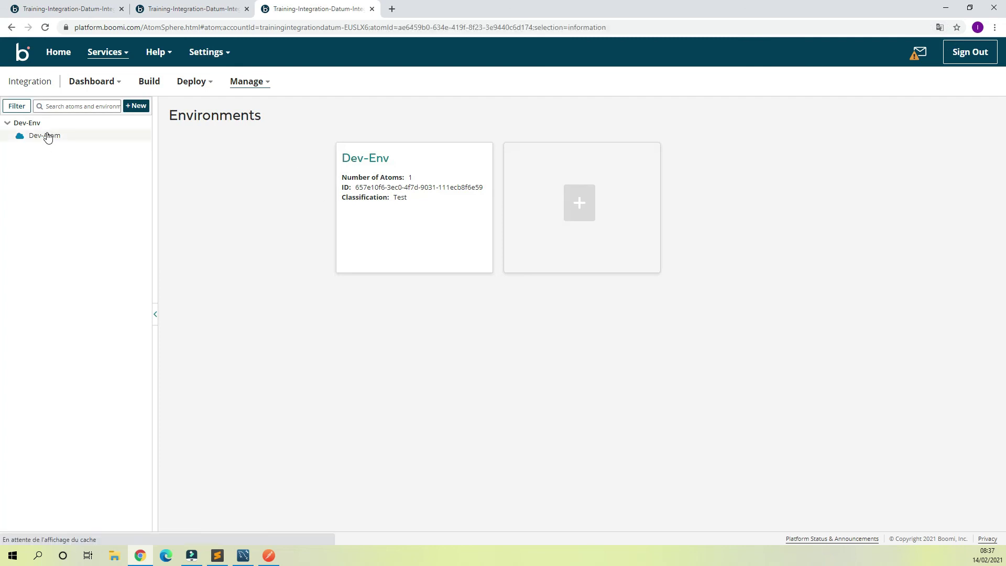
- Examine the base URL for API requests in the Shared Web Server settings of Dev-Atom
left_click(47, 135)
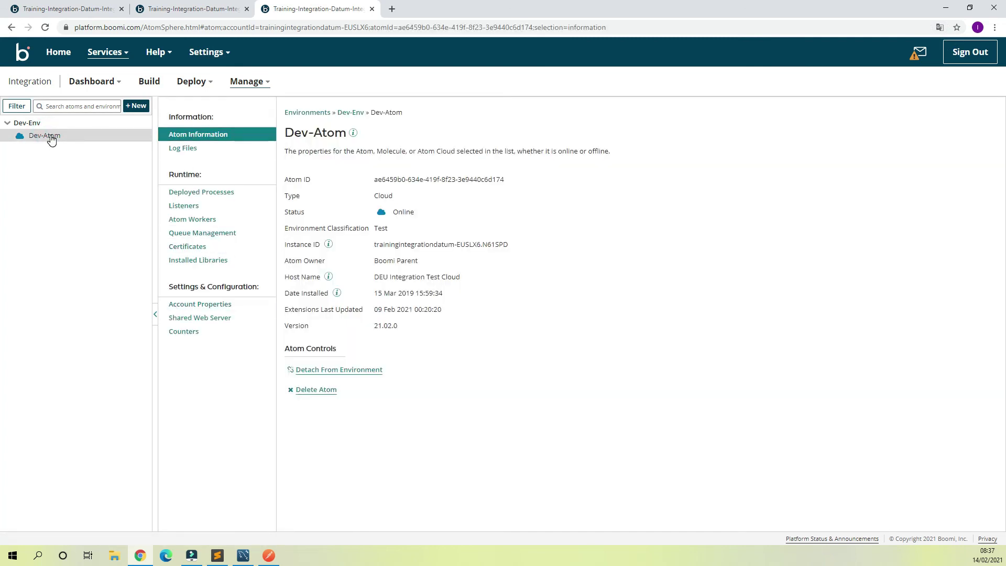
left_click(217, 321)
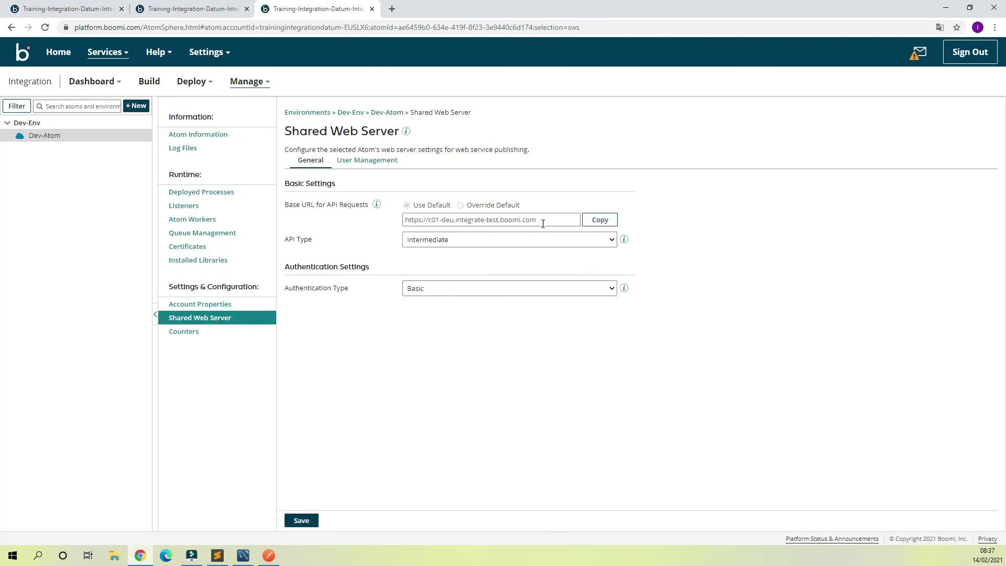
left_click_drag(557, 220, 395, 224)
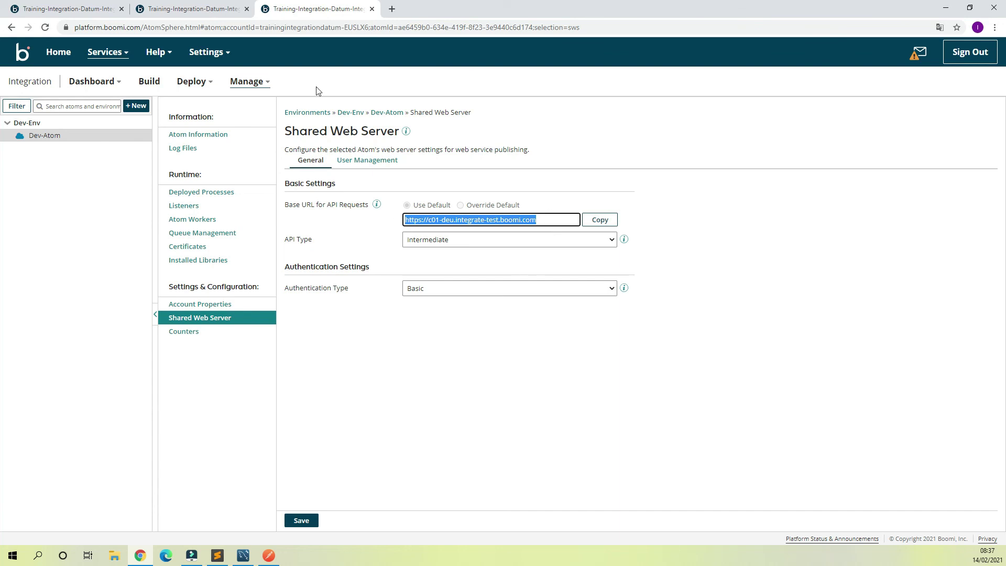
- Open the ListenrAddNuber operation from the addNumbers process and copy getAddnumber from its Simple URL Path
left_click(215, 8)
left_click(634, 230)
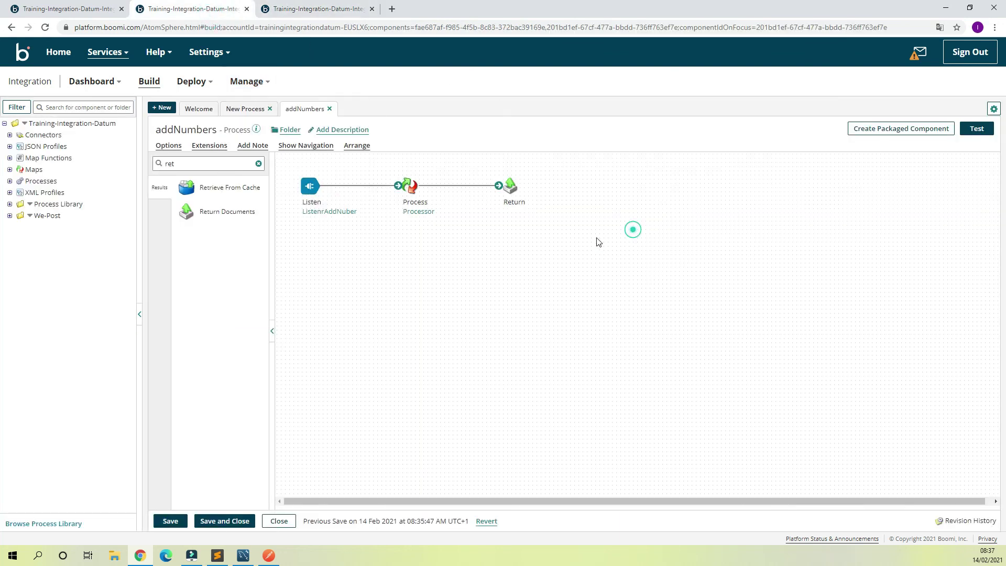
left_click(335, 212)
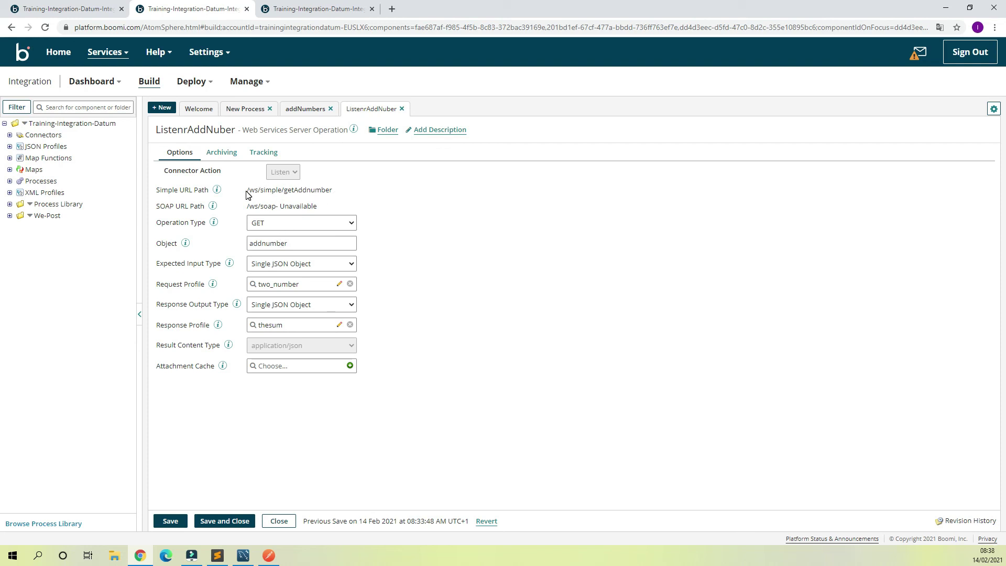
double_click(325, 191)
key("ctrl+c")
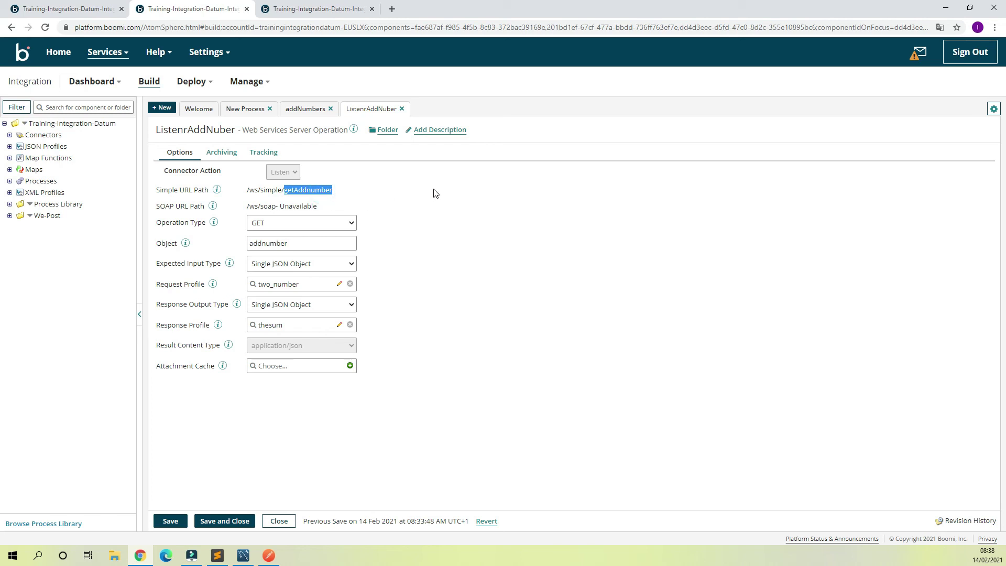
- Switch to Postman and replace getXMLfromJSON in the duplicated POST request's URL with getAddnumber
left_click(269, 556)
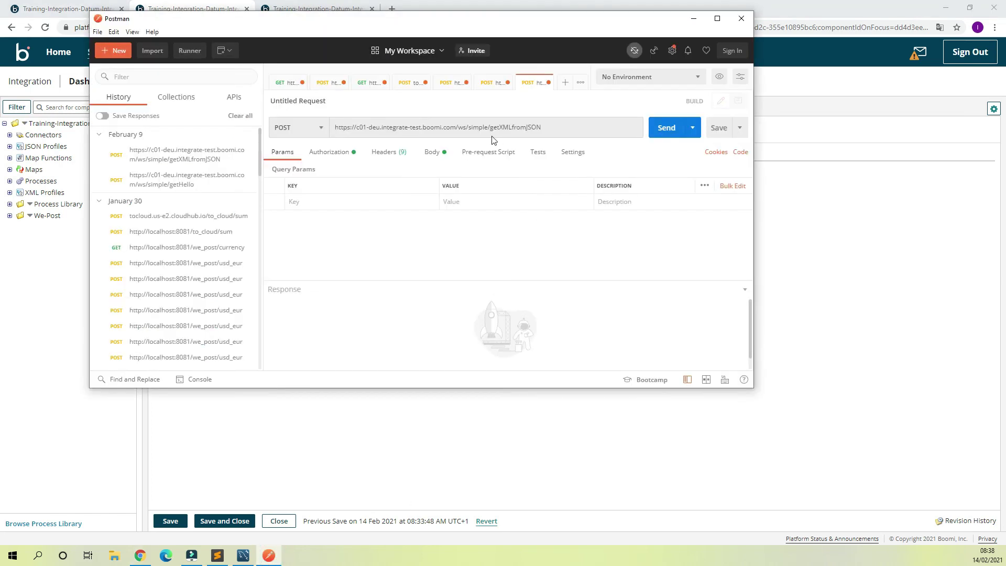
double_click(525, 127)
key("ctrl+v")
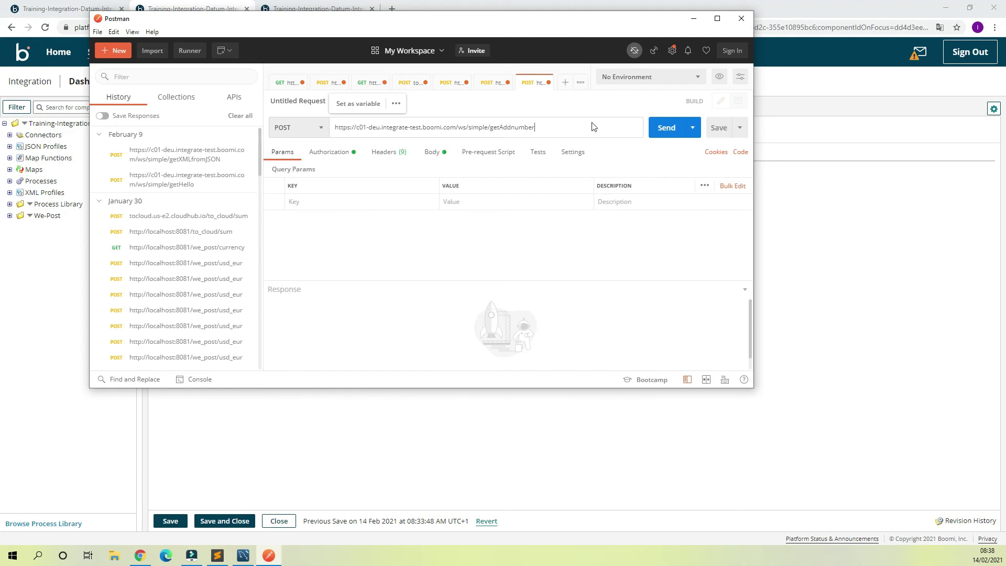
left_click(550, 242)
- Show the request body, then switch to Sublime Text and copy the JSON object with number1 of 5 and number2 of 6
left_click(431, 152)
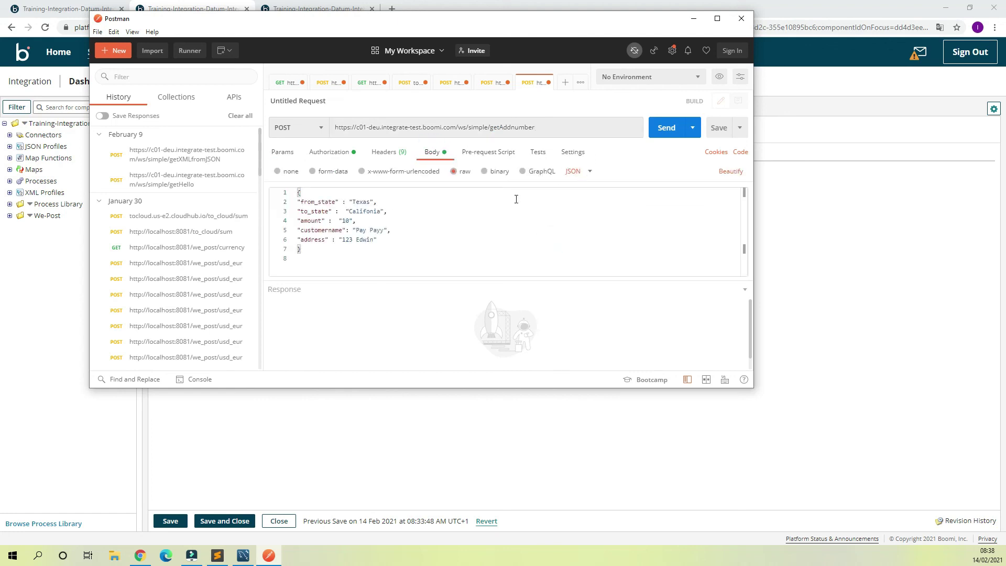
left_click(218, 555)
left_click(58, 83)
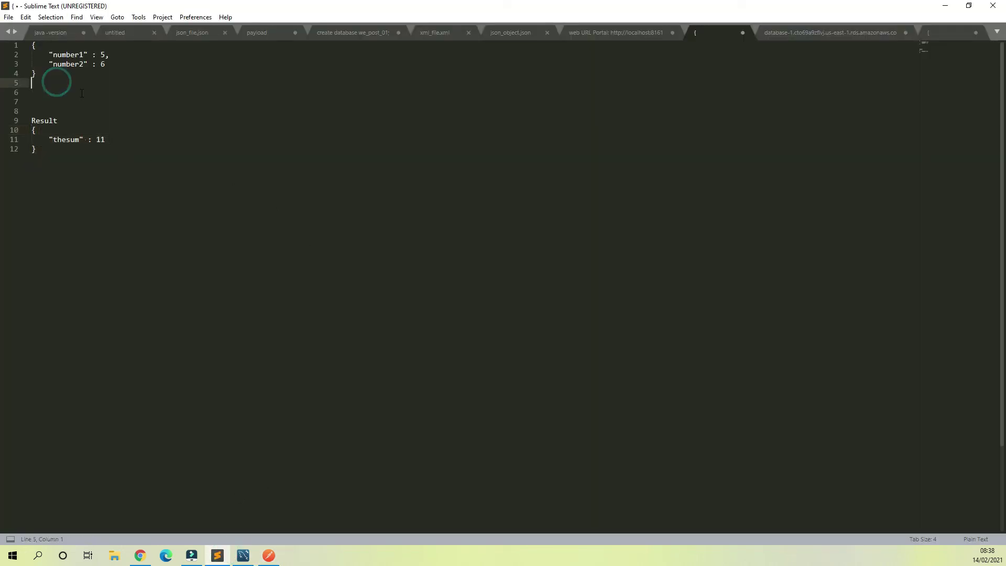
left_click_drag(78, 93, 45, 48)
key("ctrl+c")
- Switch to Postman, replace the raw JSON body with the copied number1 and number2 object, send the request and highlight the response
left_click(269, 556)
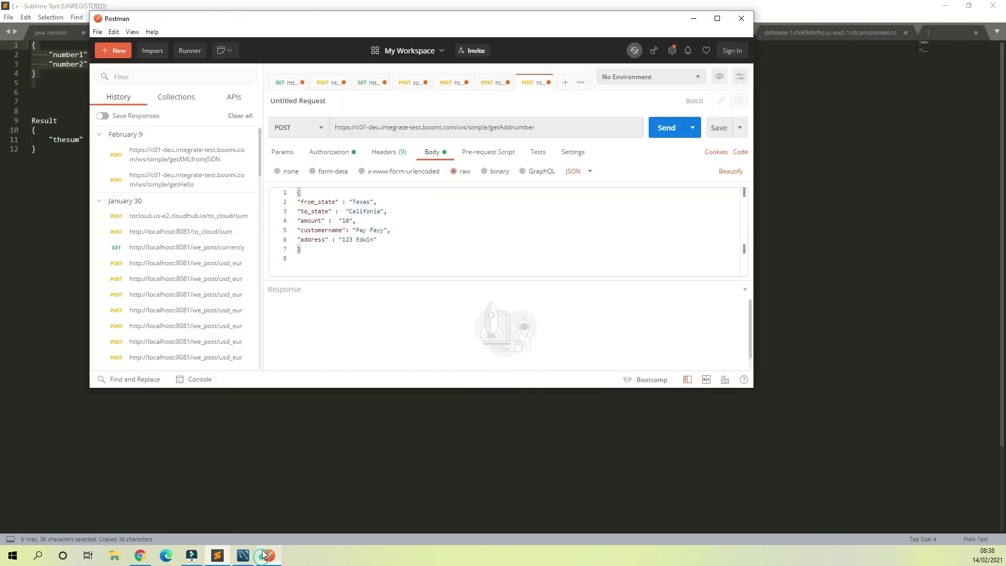
left_click(303, 248)
key("ctrl+a")
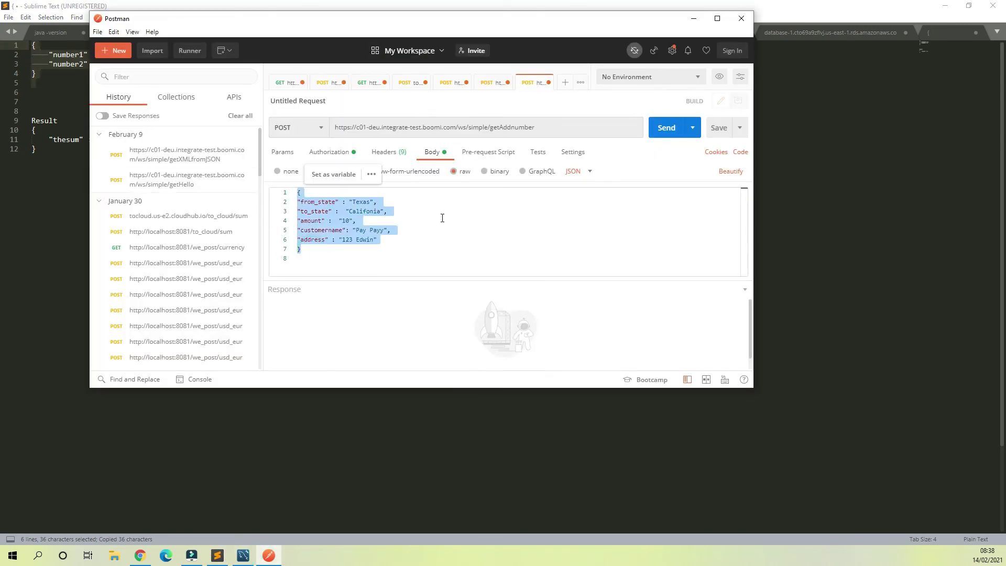
key("ctrl+v")
left_click(526, 242)
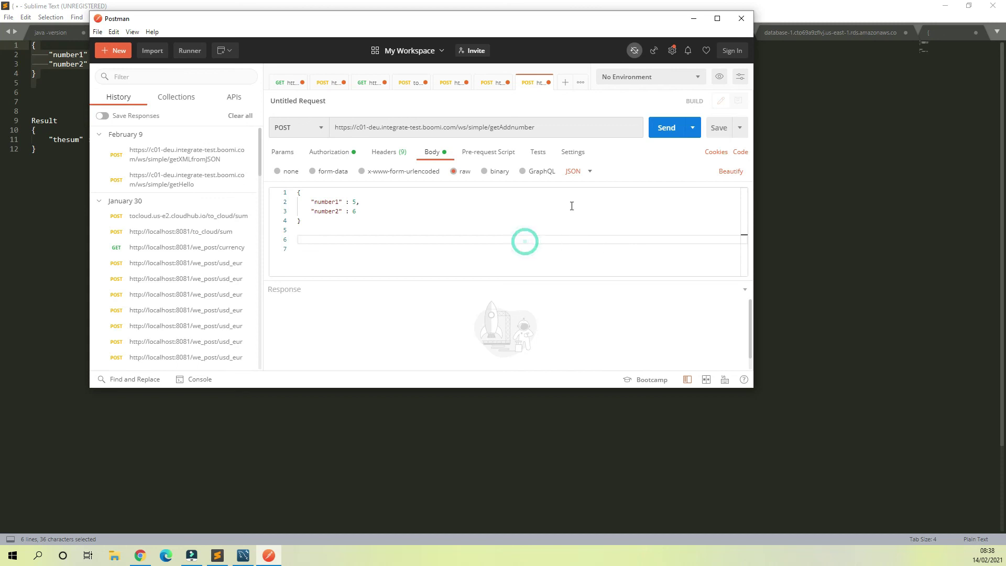
left_click(663, 128)
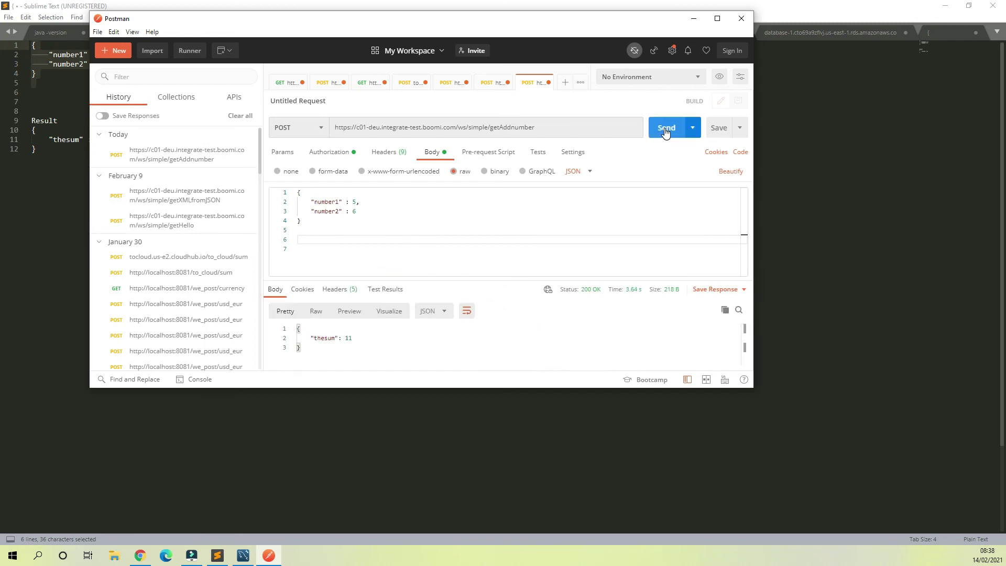
left_click_drag(301, 347, 294, 333)
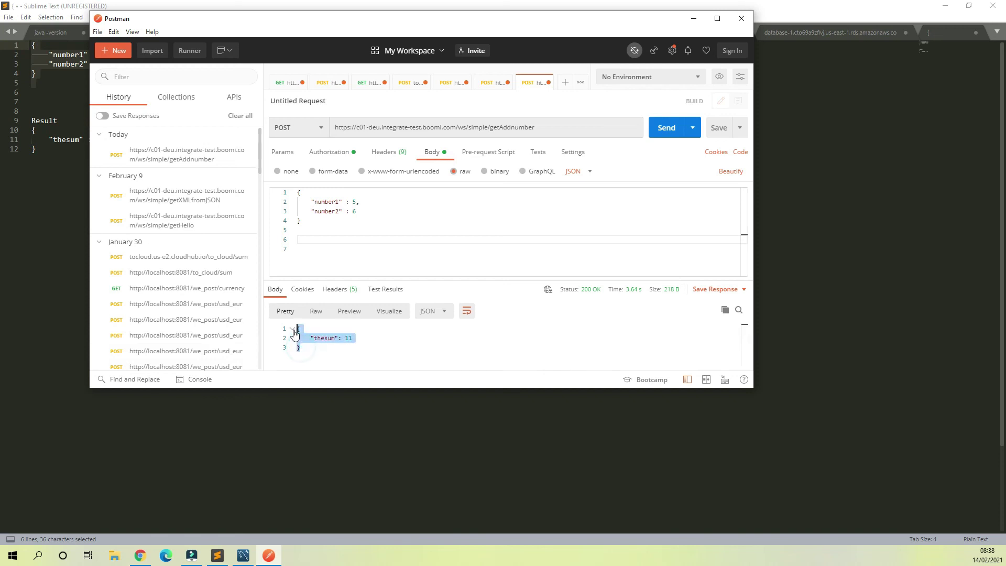